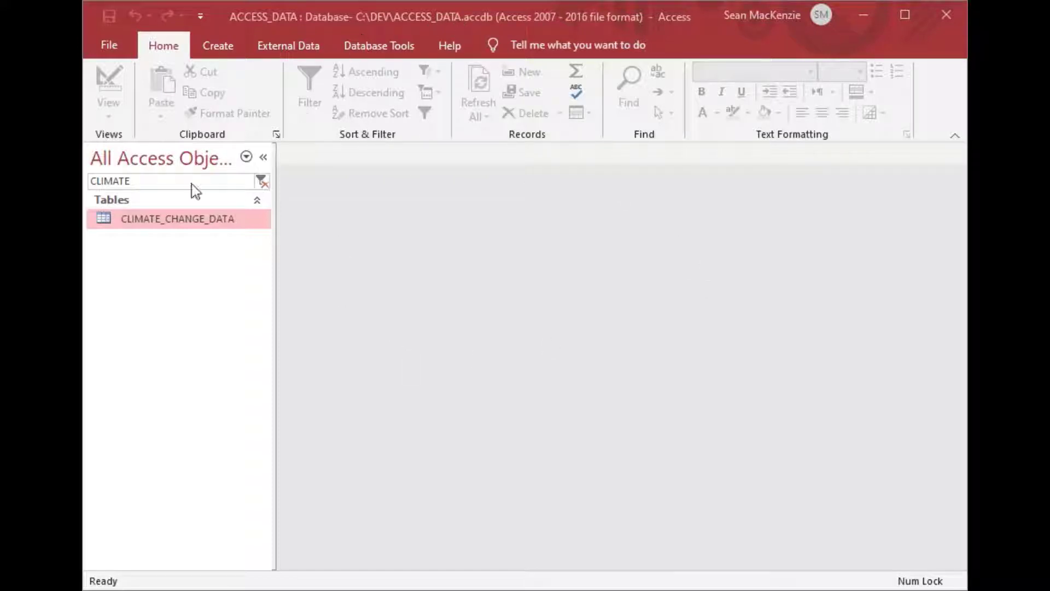
Open the CLIMATE_CHANGE_DATA table and widen its Series name column to show full names.
{"action": "left_click", "coordinate": [161, 181]}
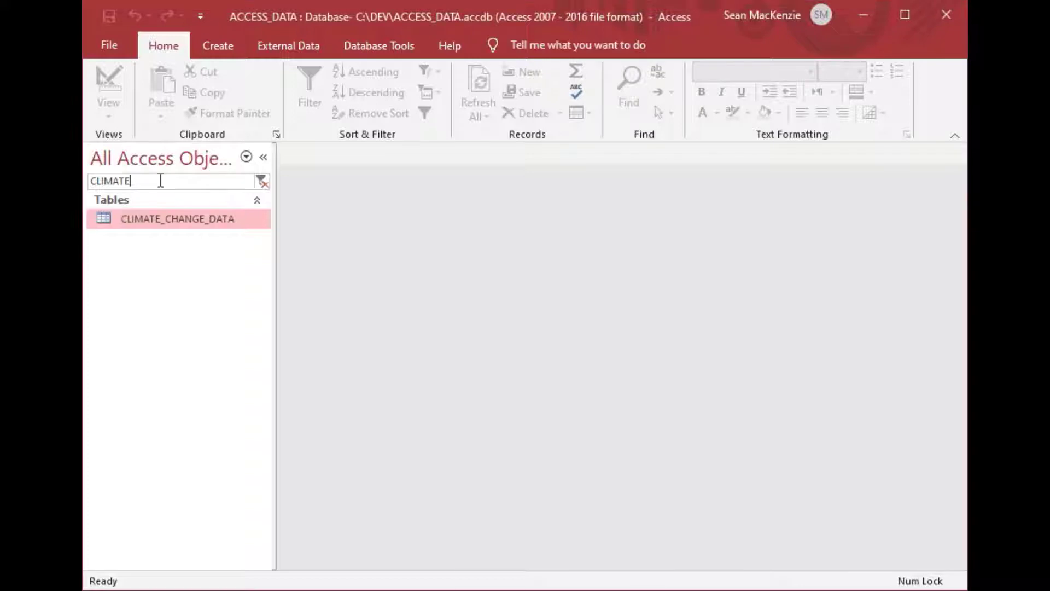
{"action": "double_click", "coordinate": [103, 220]}
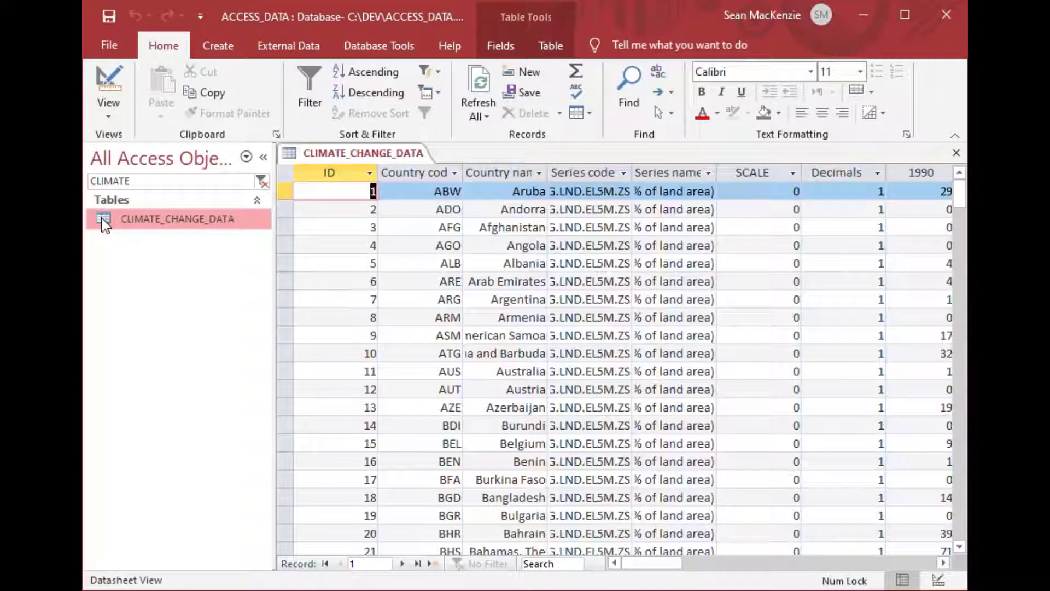
{"action": "scroll", "coordinate": [578, 330], "scroll_direction": "down", "scroll_amount": 9}
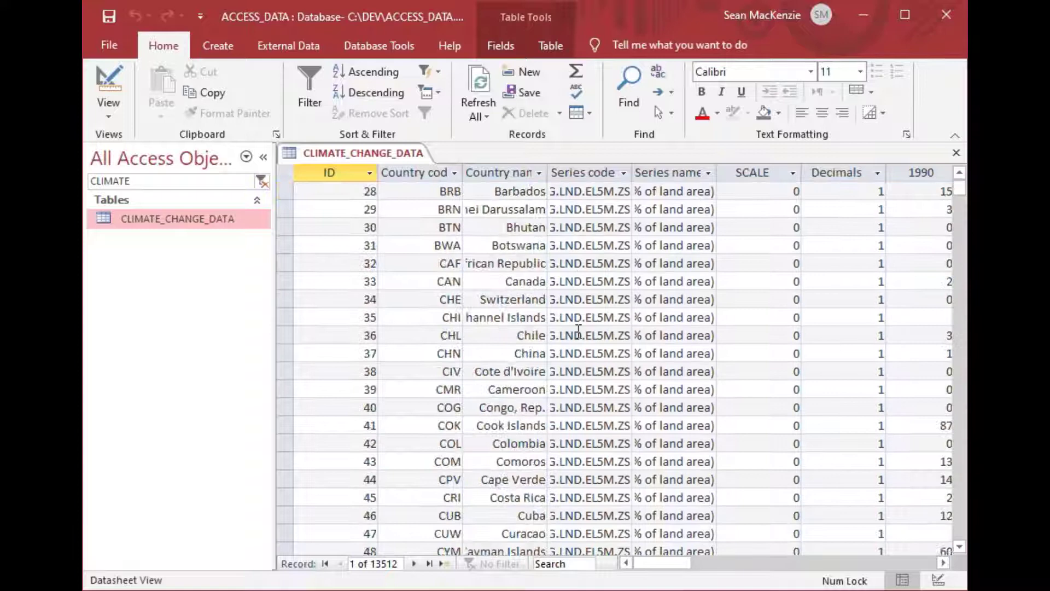
{"action": "scroll", "coordinate": [578, 330], "scroll_direction": "down", "scroll_amount": 1}
{"action": "left_click_drag", "start_coordinate": [716, 167], "coordinate": [847, 171]}
{"action": "left_click", "coordinate": [771, 173]}
{"action": "left_click", "coordinate": [779, 170]}
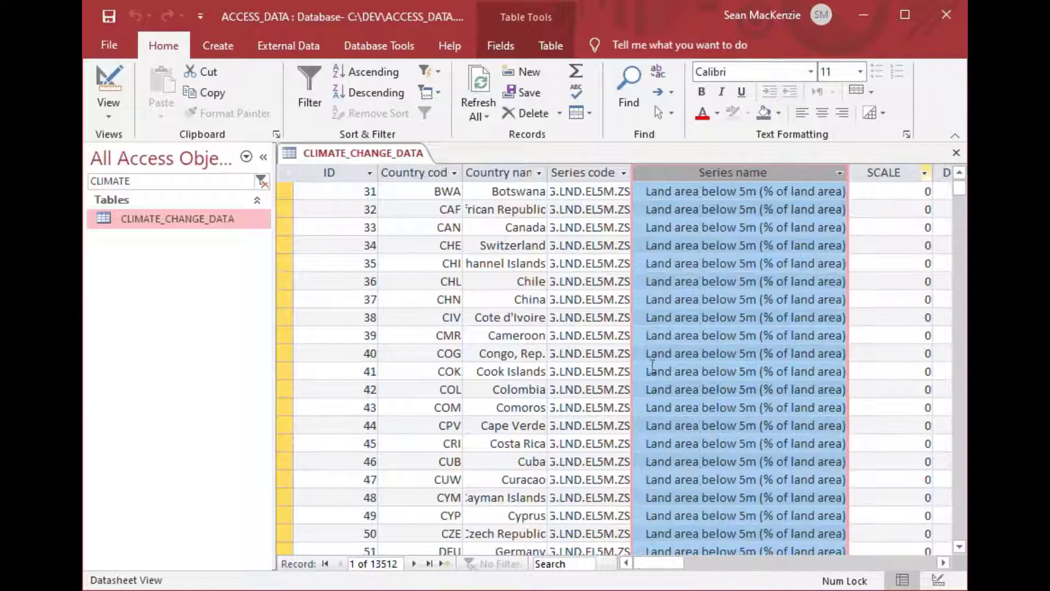
Scroll through the table's 13512 records, then close the table.
{"action": "scroll", "coordinate": [572, 429], "scroll_direction": "down", "scroll_amount": 13}
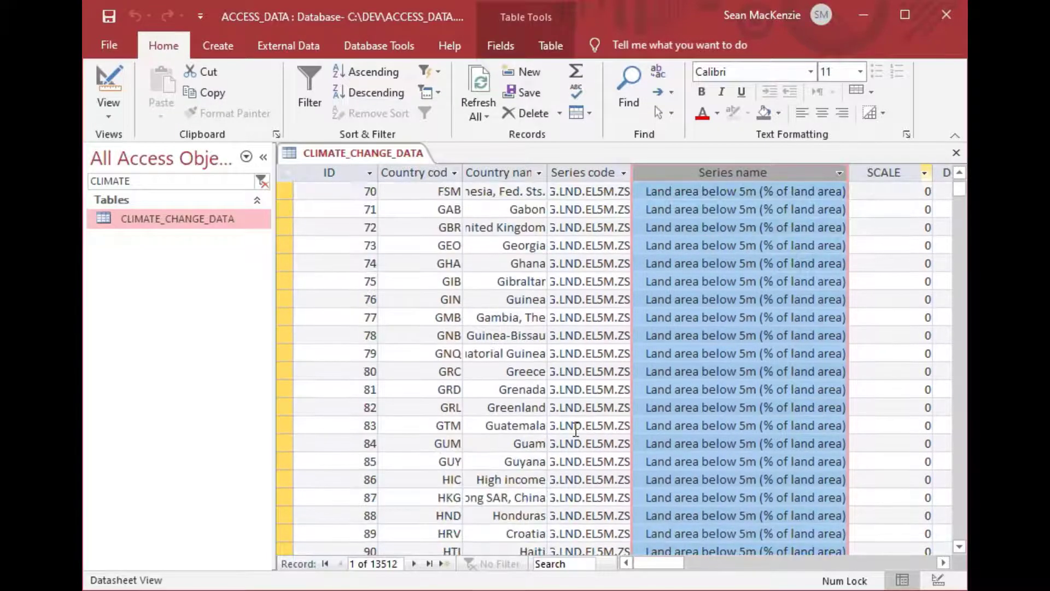
{"action": "scroll", "coordinate": [576, 429], "scroll_direction": "down", "scroll_amount": 20}
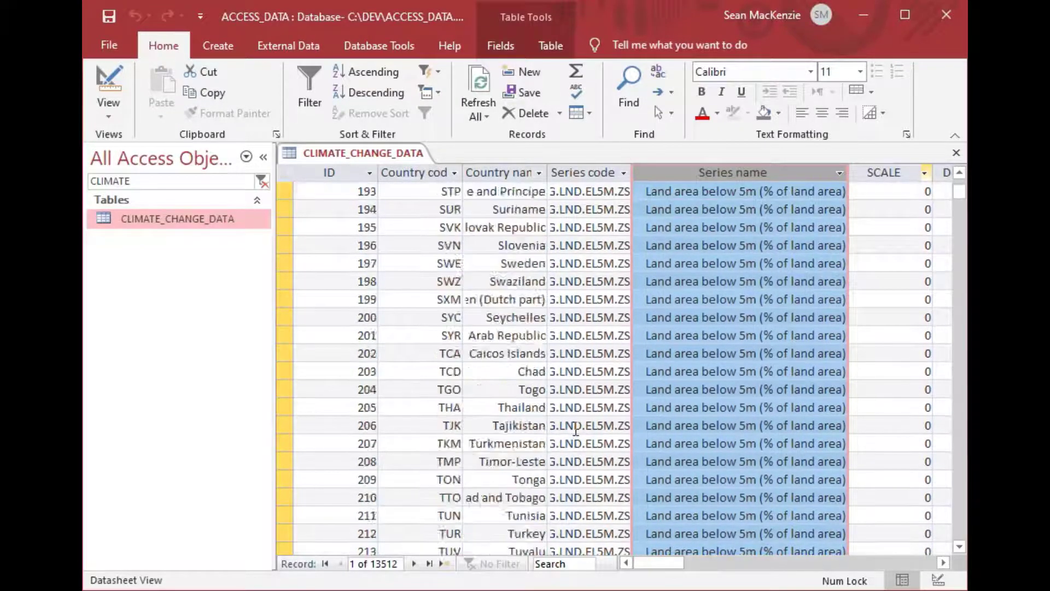
{"action": "scroll", "coordinate": [576, 429], "scroll_direction": "down", "scroll_amount": 20}
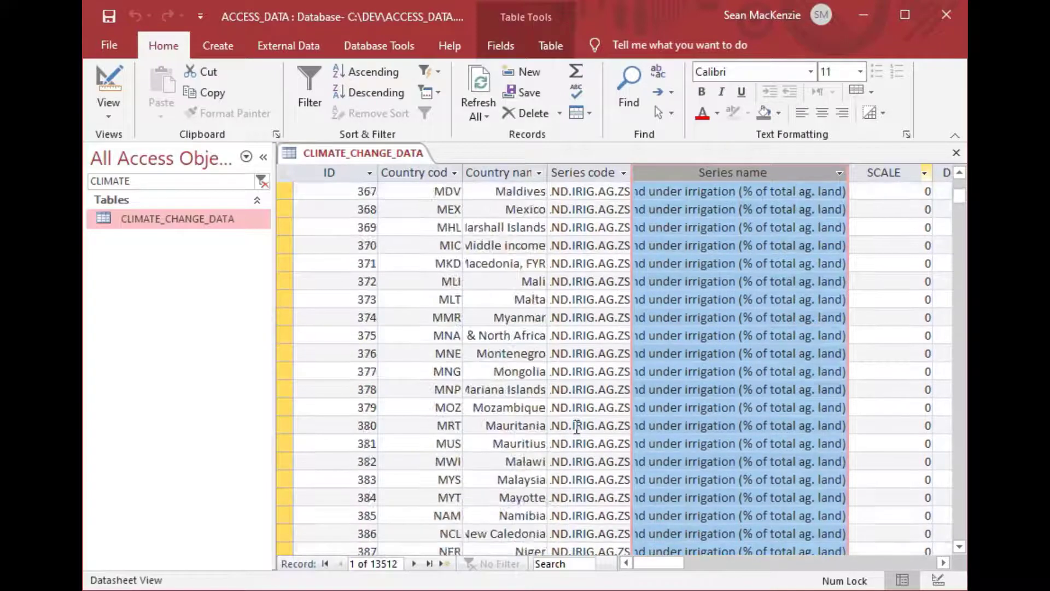
{"action": "scroll", "coordinate": [576, 426], "scroll_direction": "down", "scroll_amount": 18}
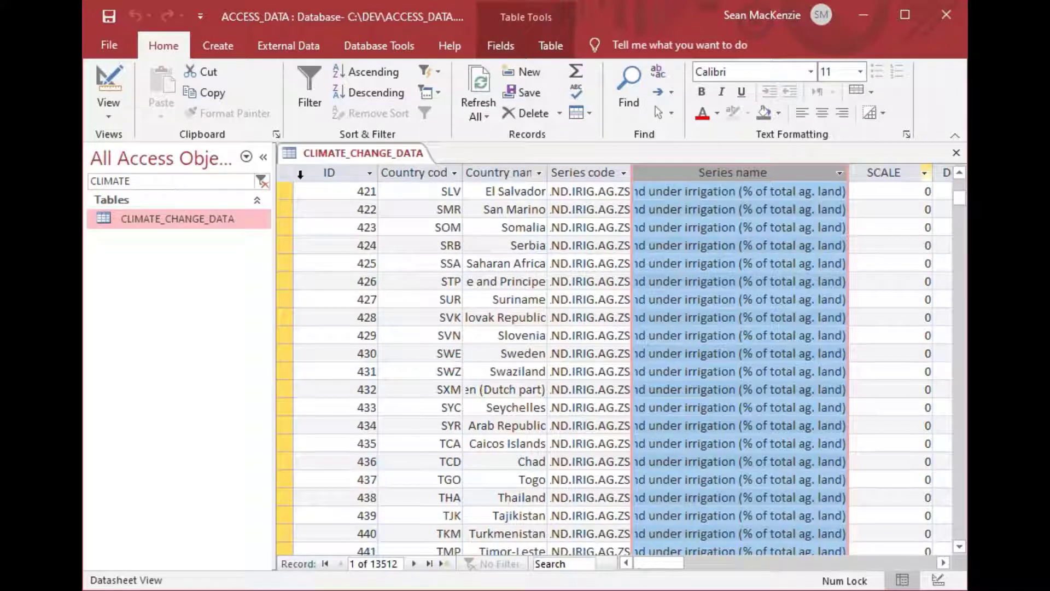
{"action": "left_click", "coordinate": [175, 182]}
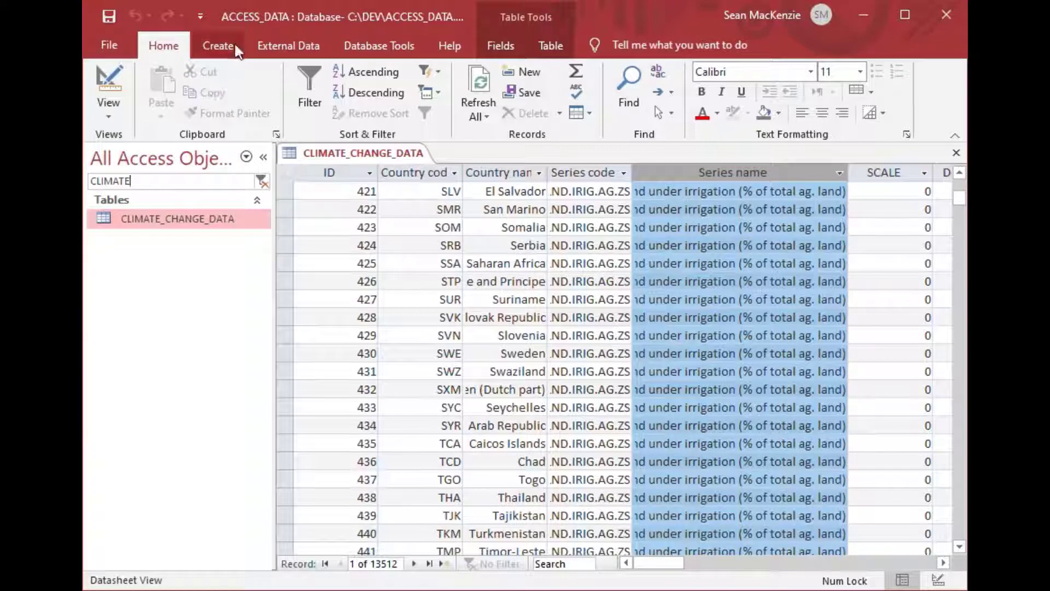
{"action": "left_click", "coordinate": [956, 156]}
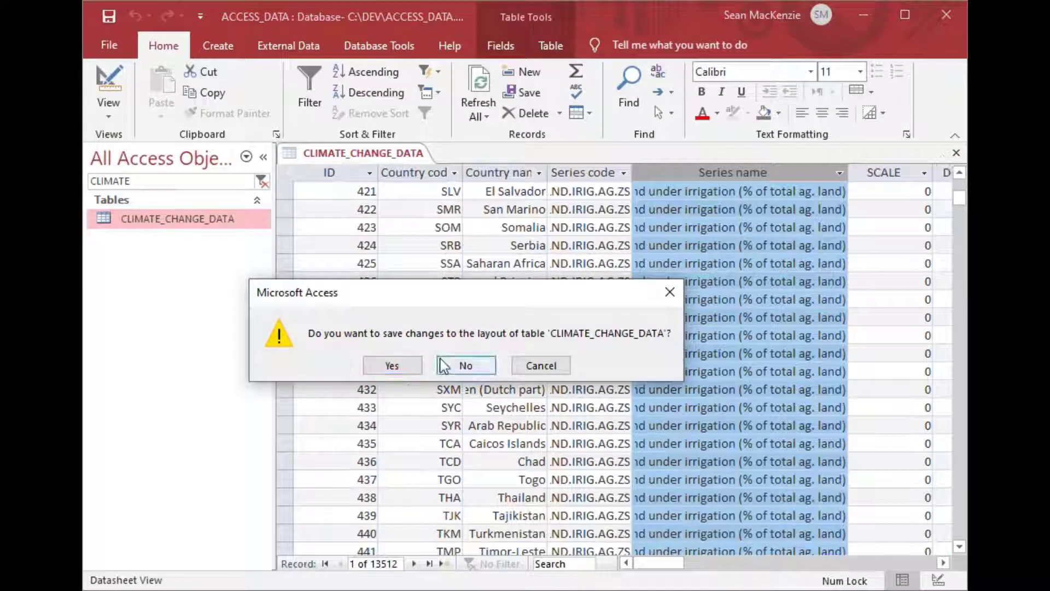
Close the table without saving layout changes and start a blank query in Design view.
{"action": "left_click", "coordinate": [466, 365]}
{"action": "left_click", "coordinate": [216, 47]}
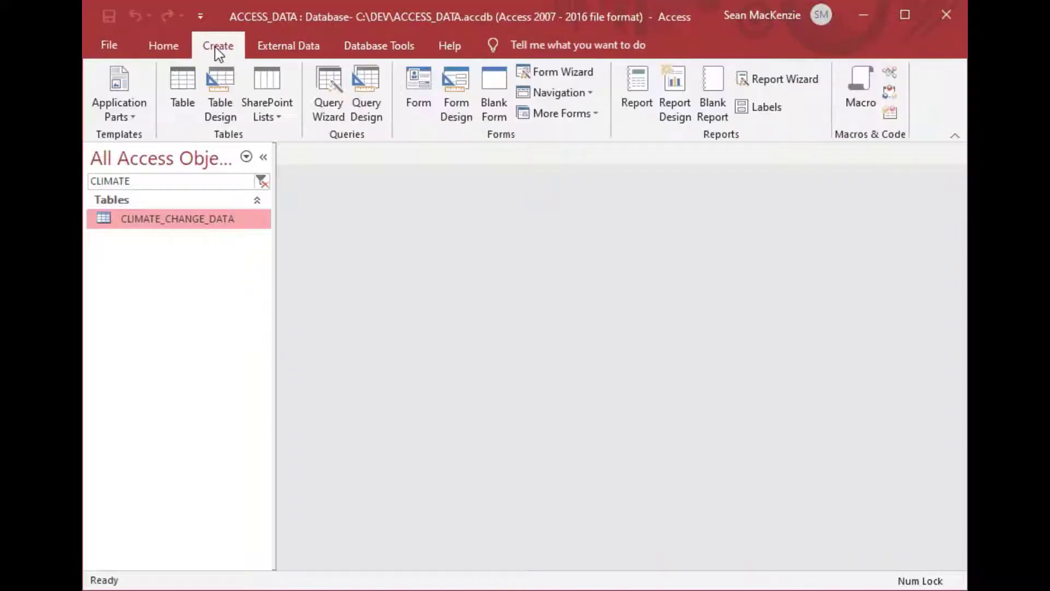
{"action": "left_click", "coordinate": [358, 94]}
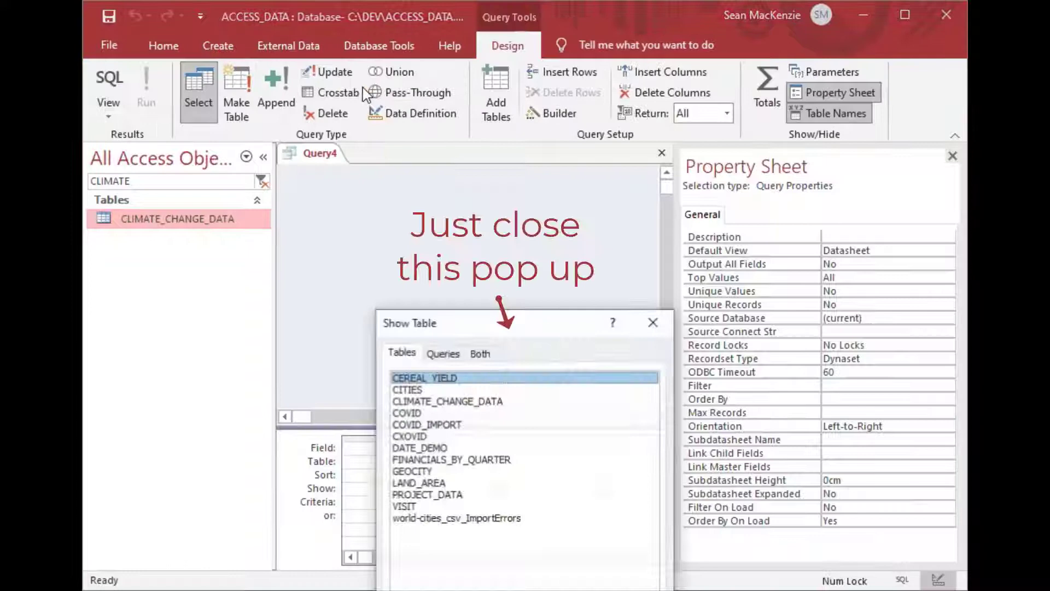
{"action": "left_click", "coordinate": [654, 321]}
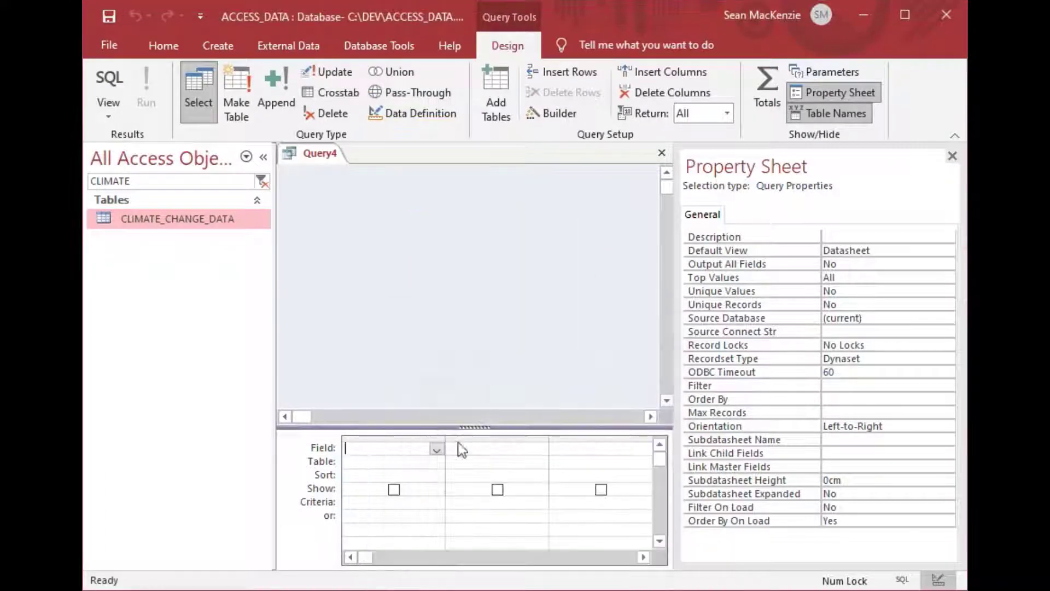
{"action": "left_click", "coordinate": [953, 156]}
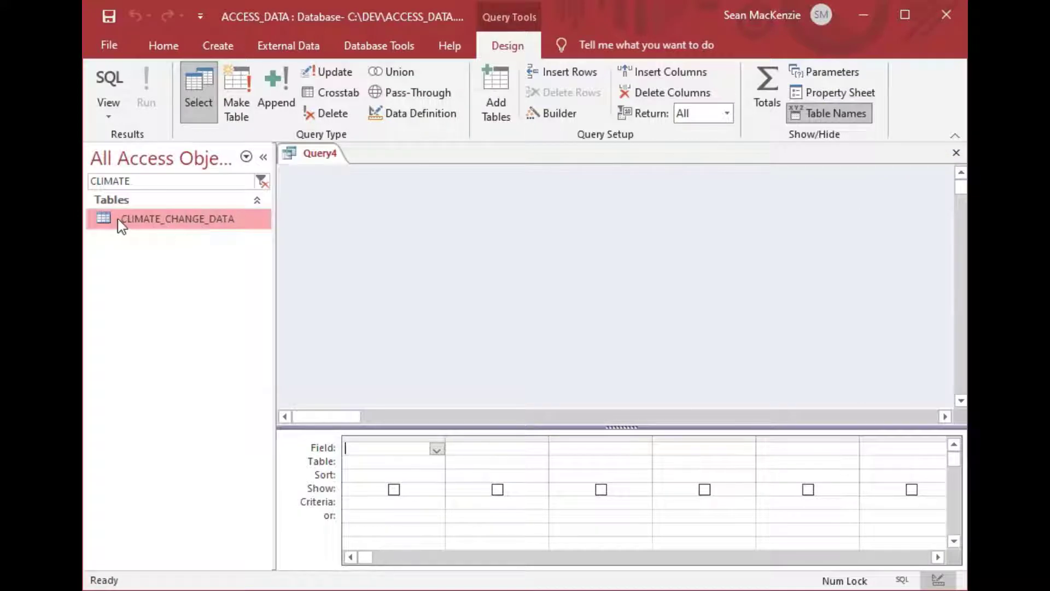
Add CLIMATE_CHANGE_DATA with all fields (*) plus a hidden Country name column filtered to 'Canada'.
{"action": "left_click_drag", "start_coordinate": [116, 219], "coordinate": [429, 218]}
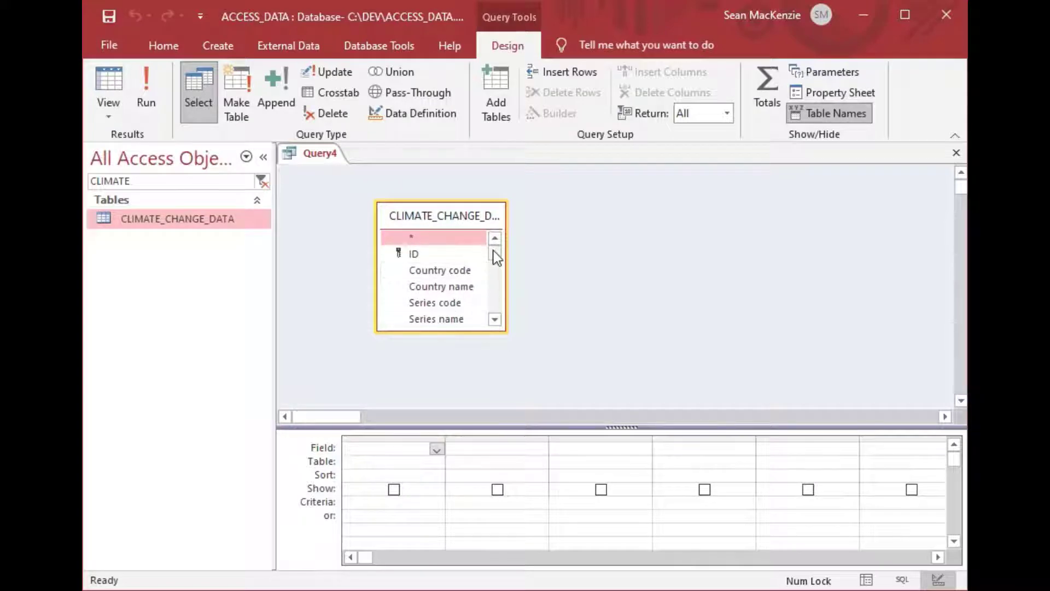
{"action": "mouse_move", "coordinate": [495, 255]}
{"action": "left_mouse_down"}
{"action": "mouse_move", "coordinate": [500, 321]}
{"action": "mouse_move", "coordinate": [498, 252]}
{"action": "left_mouse_up"}
{"action": "double_click", "coordinate": [413, 242]}
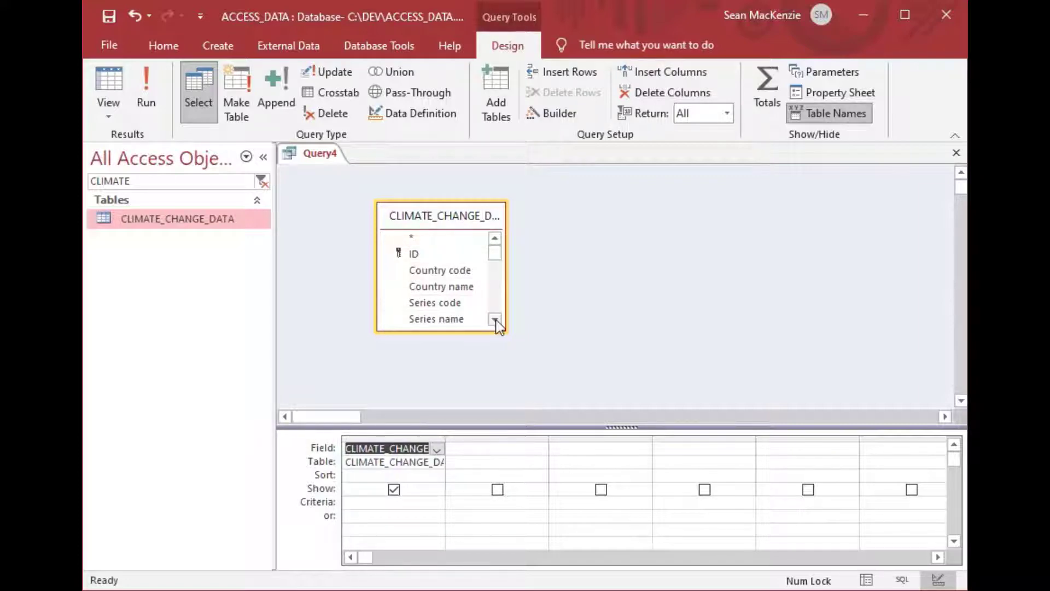
{"action": "double_click", "coordinate": [429, 292]}
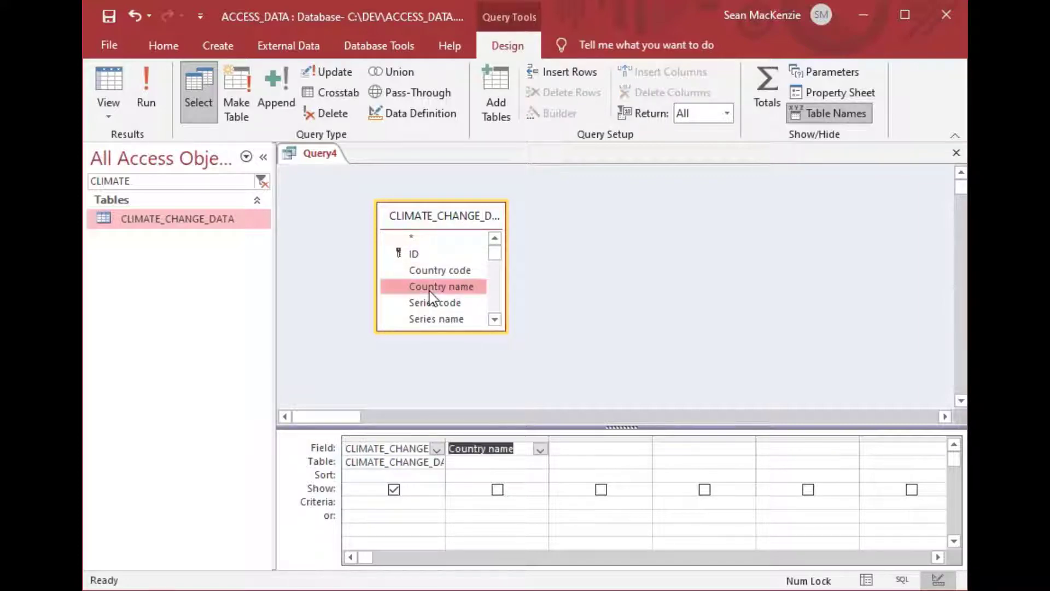
{"action": "left_click", "coordinate": [497, 489]}
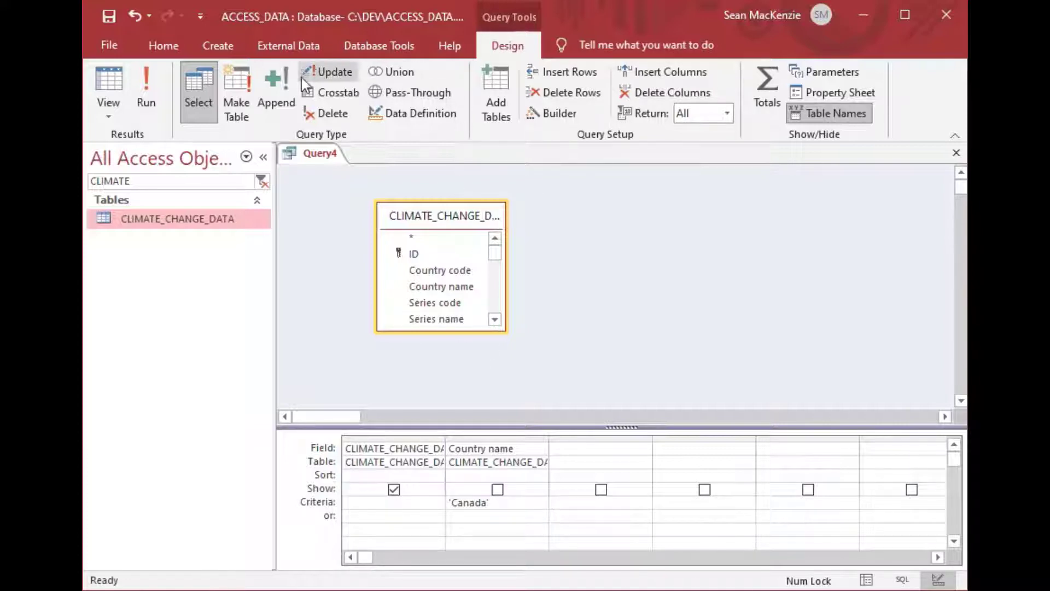
Make the query a make-table query writing to CANADA_CLIMATE_DATA in the current database.
{"action": "left_click", "coordinate": [236, 97]}
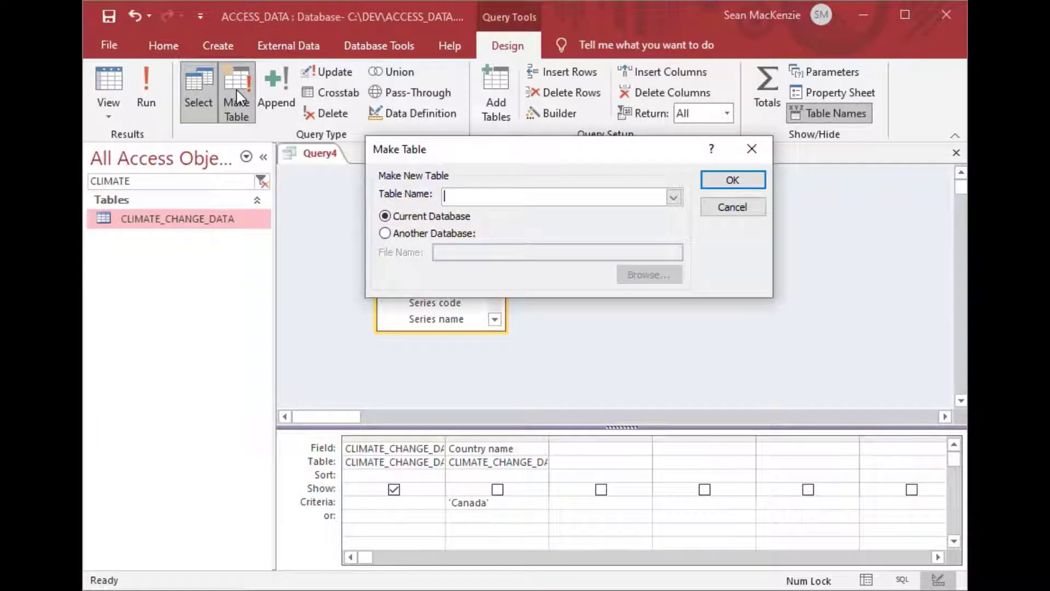
{"action": "key", "text": "Caps_Lock"}
{"action": "type", "text": "CANADA_CLIMATE_DATA"}
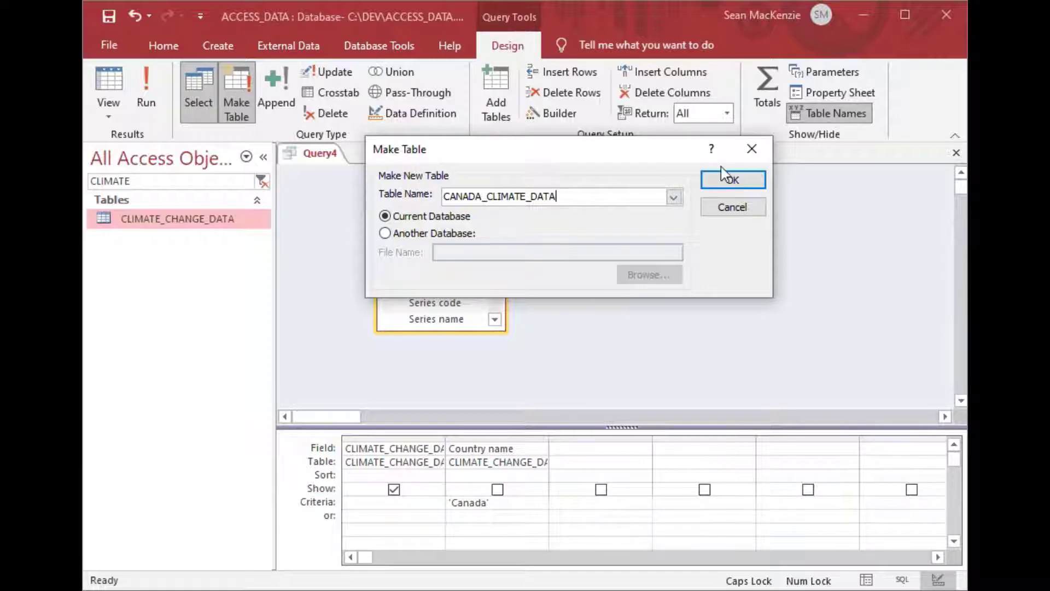
{"action": "left_click", "coordinate": [730, 181]}
{"action": "left_click", "coordinate": [605, 196]}
{"action": "left_click", "coordinate": [733, 179]}
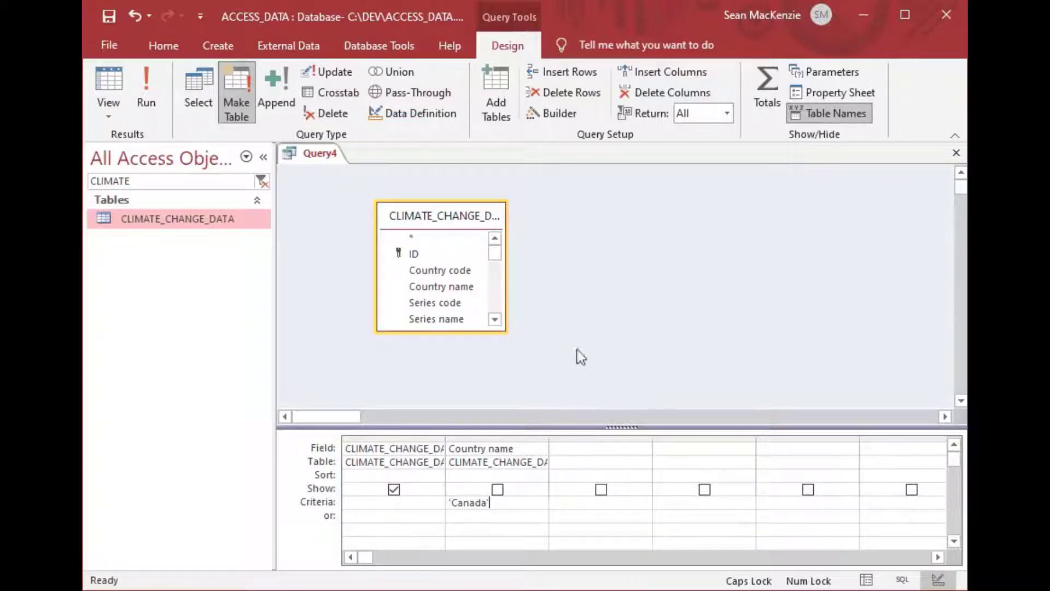
Save the query under the name CANADA_MAKE_CLIMATE_TABLE.
{"action": "key", "text": "ctrl+s"}
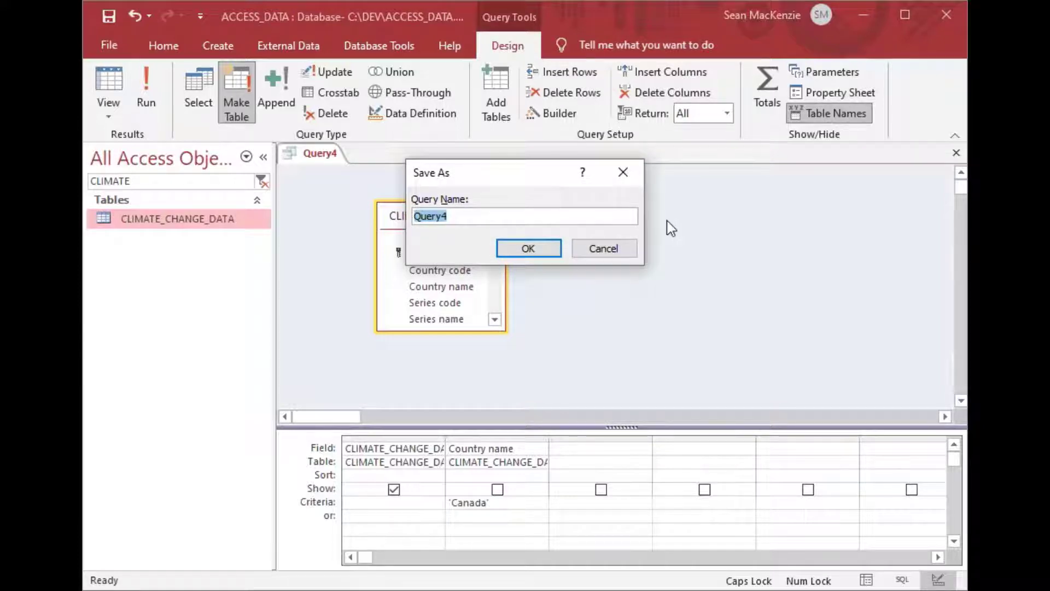
{"action": "type", "text": "CANADA_M"}
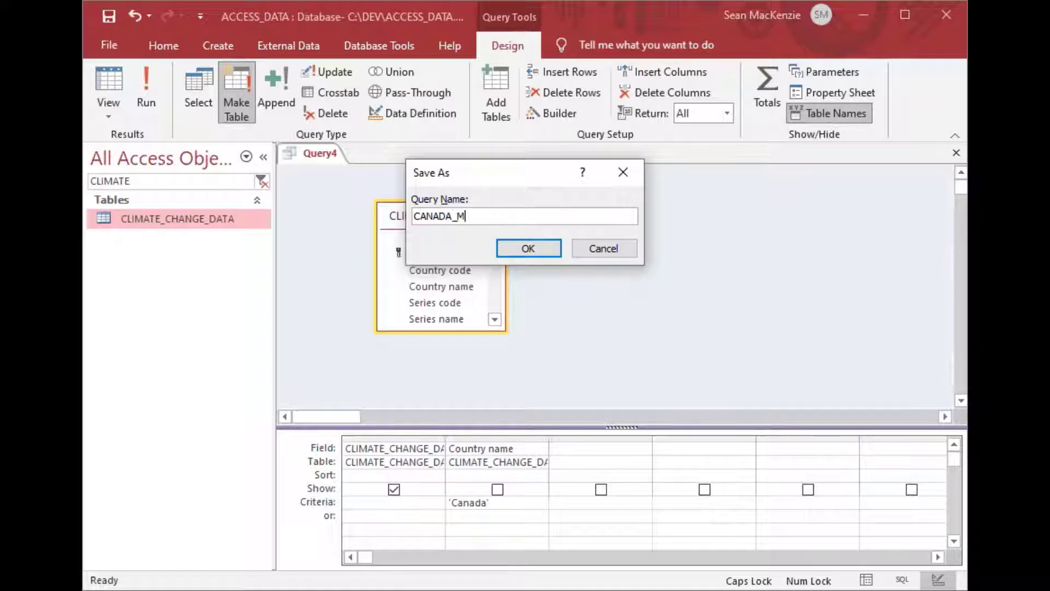
{"action": "type", "text": "AKE_TABLE"}
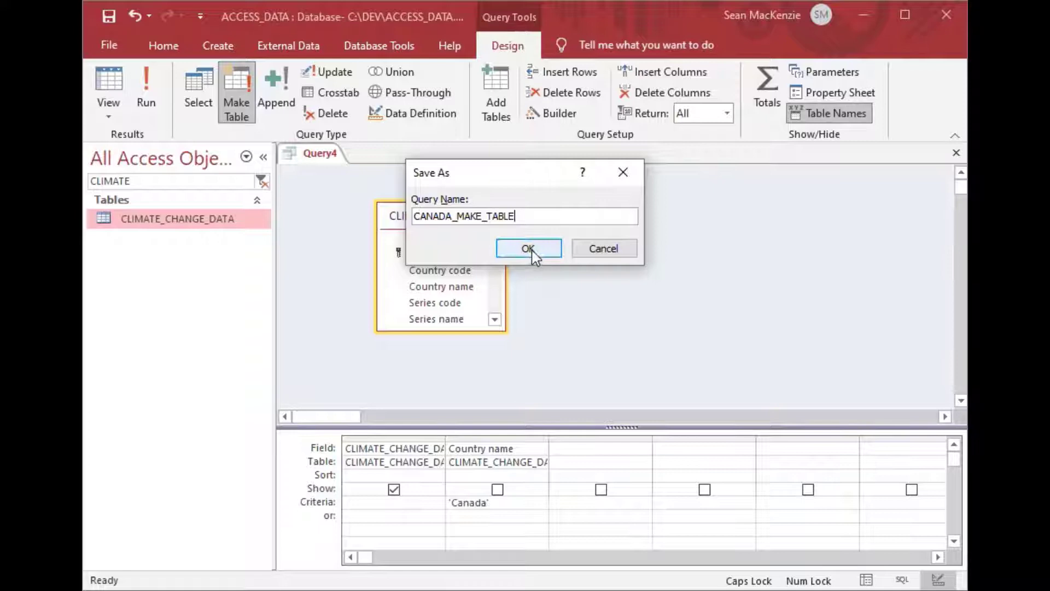
{"action": "left_click", "coordinate": [489, 216]}
{"action": "type", "text": "CLIMATE"}
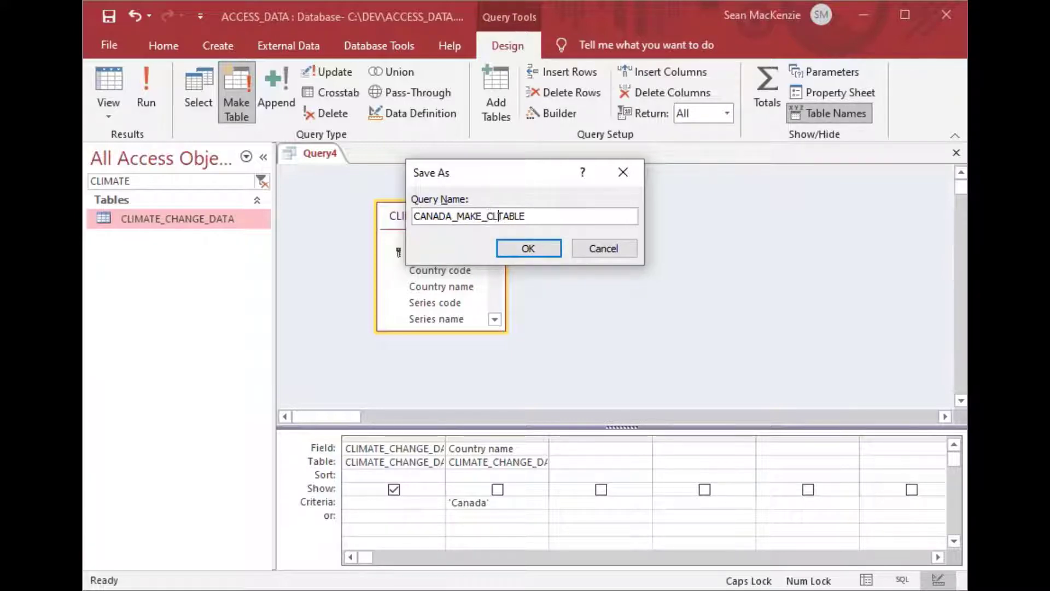
{"action": "type", "text": "_"}
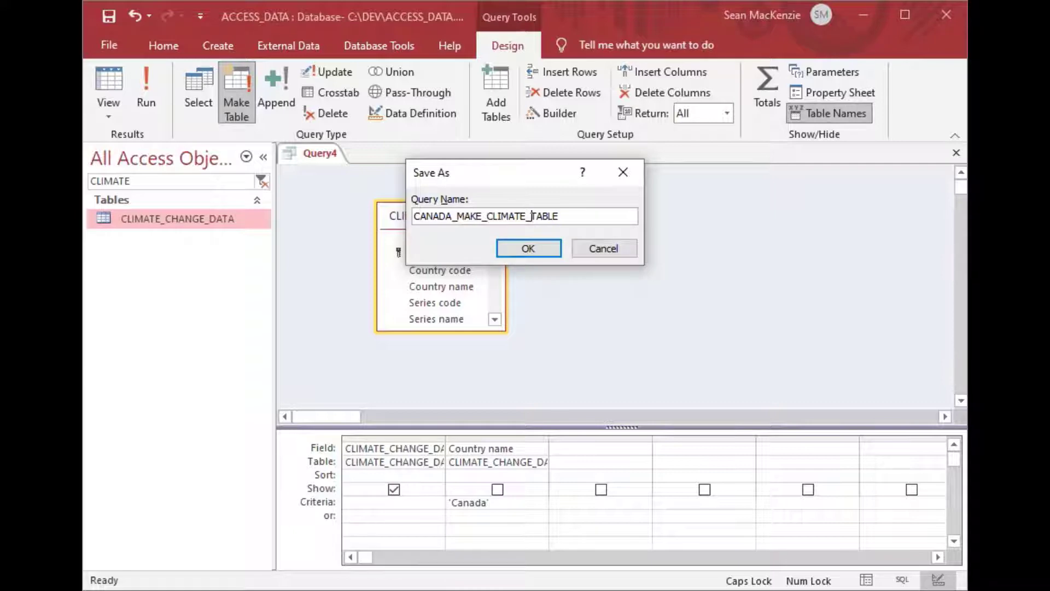
{"action": "left_click", "coordinate": [528, 250]}
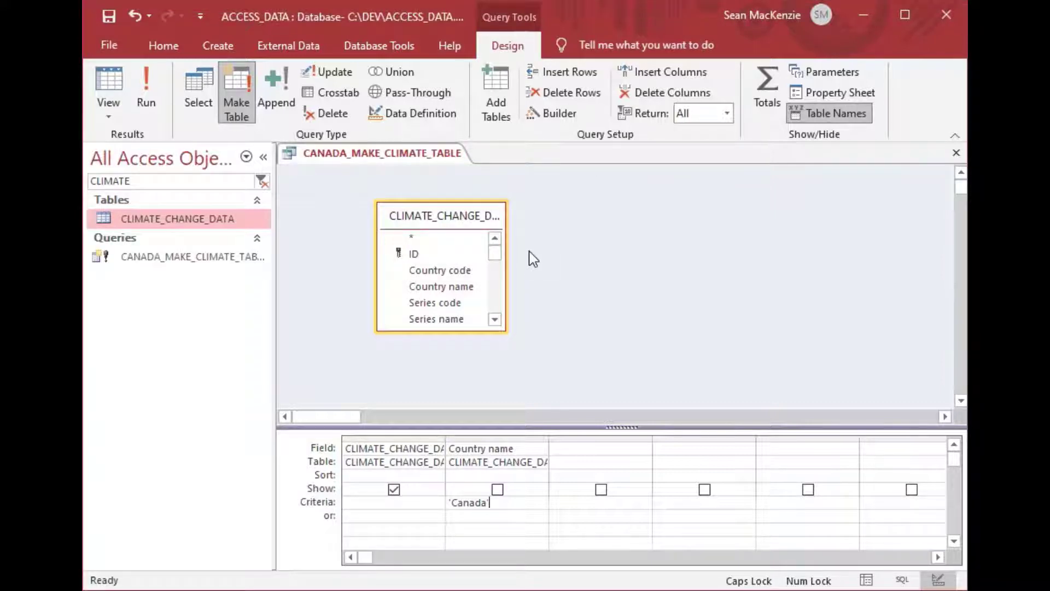
Run the make-table query and confirm pasting the 58 Canada rows into CANADA_CLIMATE_DATA.
{"action": "left_click", "coordinate": [115, 263]}
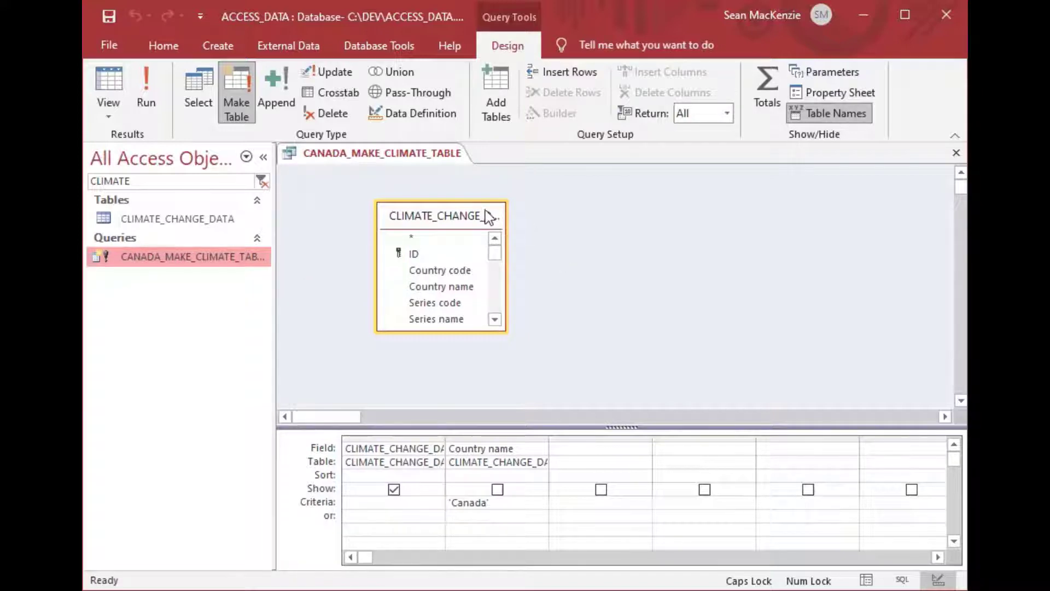
{"action": "left_click_drag", "start_coordinate": [452, 217], "coordinate": [437, 228]}
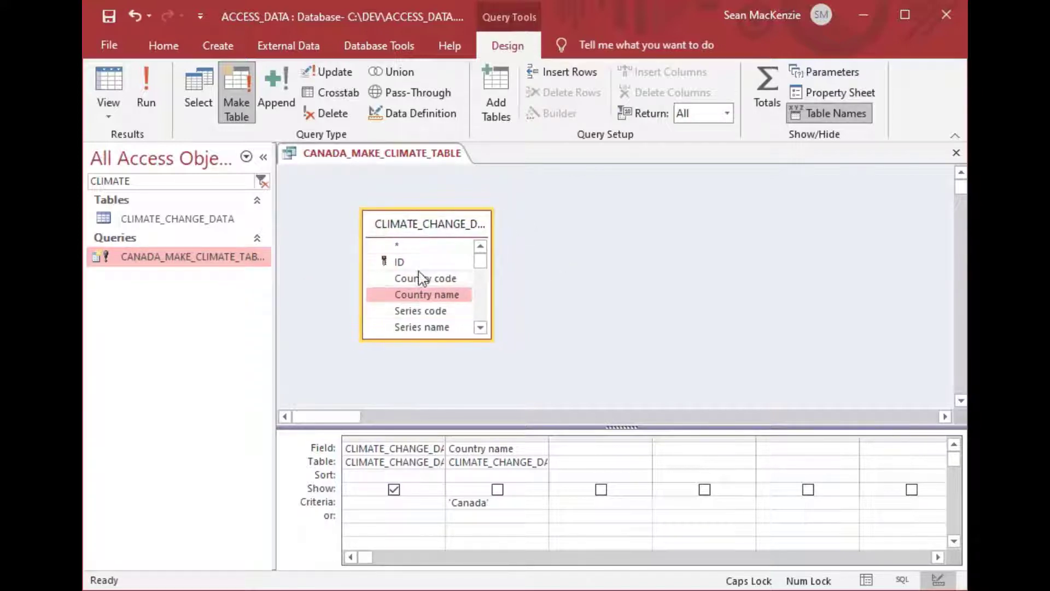
{"action": "left_click", "coordinate": [413, 248]}
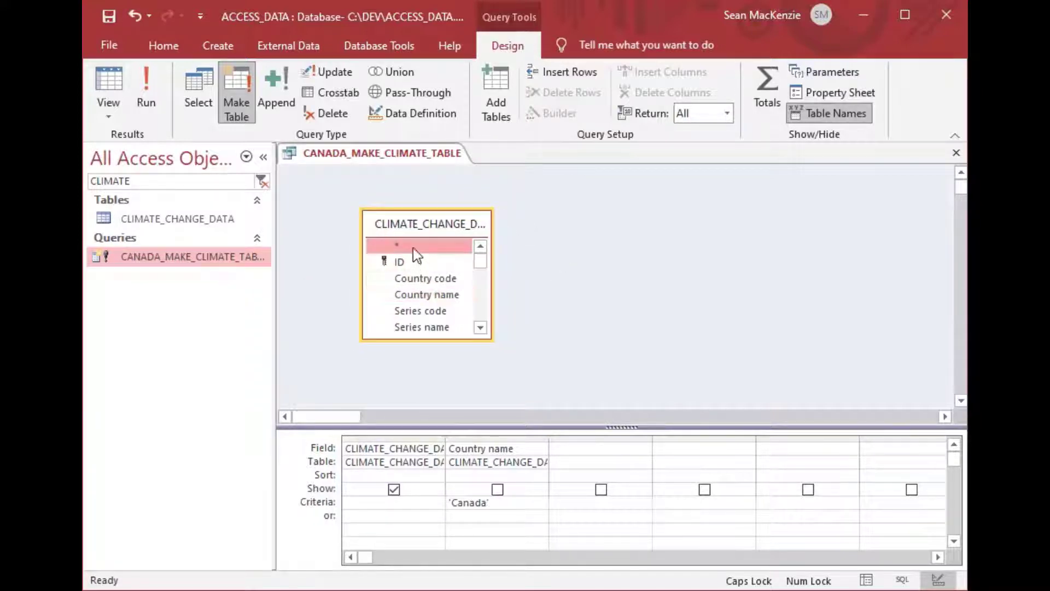
{"action": "double_click", "coordinate": [444, 436]}
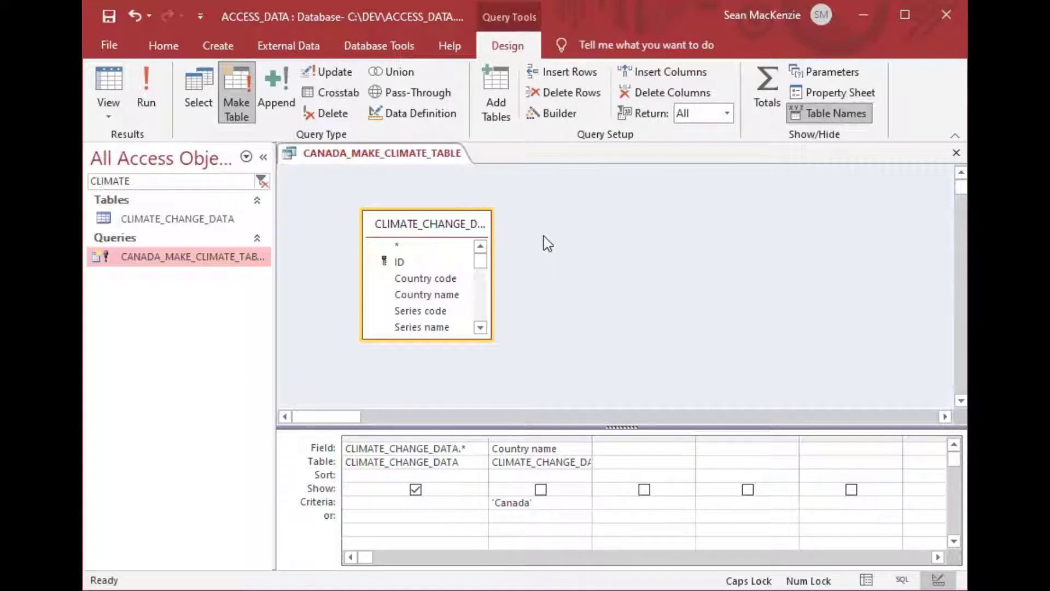
{"action": "left_click", "coordinate": [147, 80]}
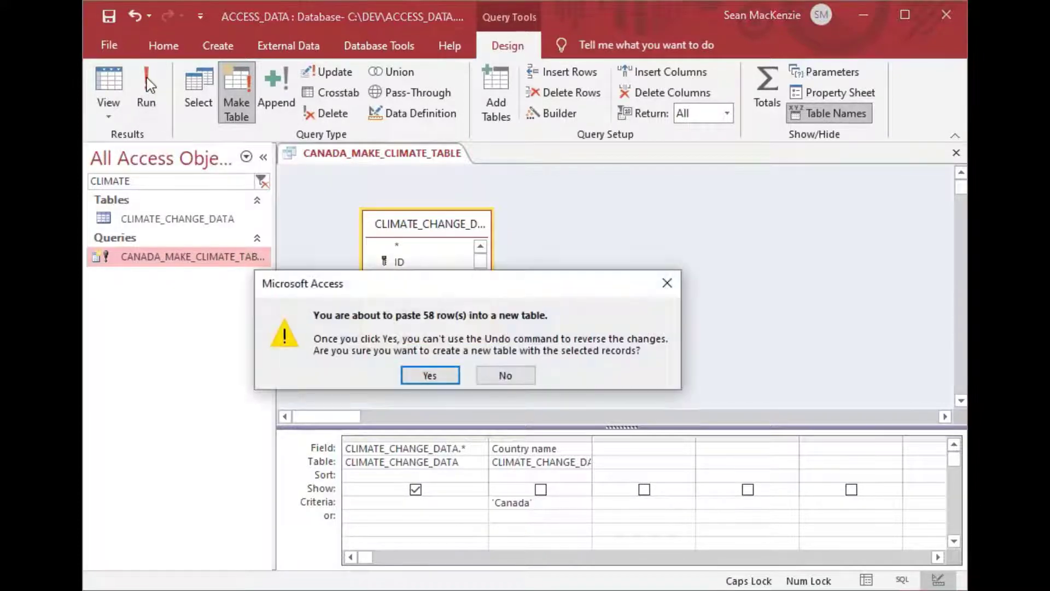
{"action": "mouse_move", "coordinate": [400, 282]}
{"action": "left_mouse_down"}
{"action": "mouse_move", "coordinate": [395, 261]}
{"action": "mouse_move", "coordinate": [405, 265]}
{"action": "left_mouse_up"}
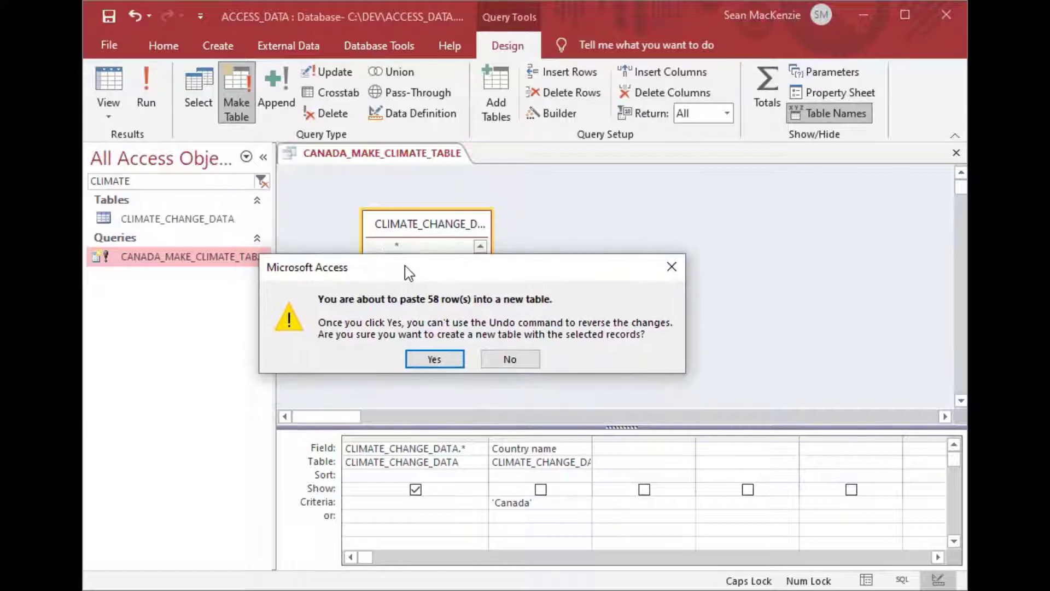
{"action": "left_click", "coordinate": [433, 361]}
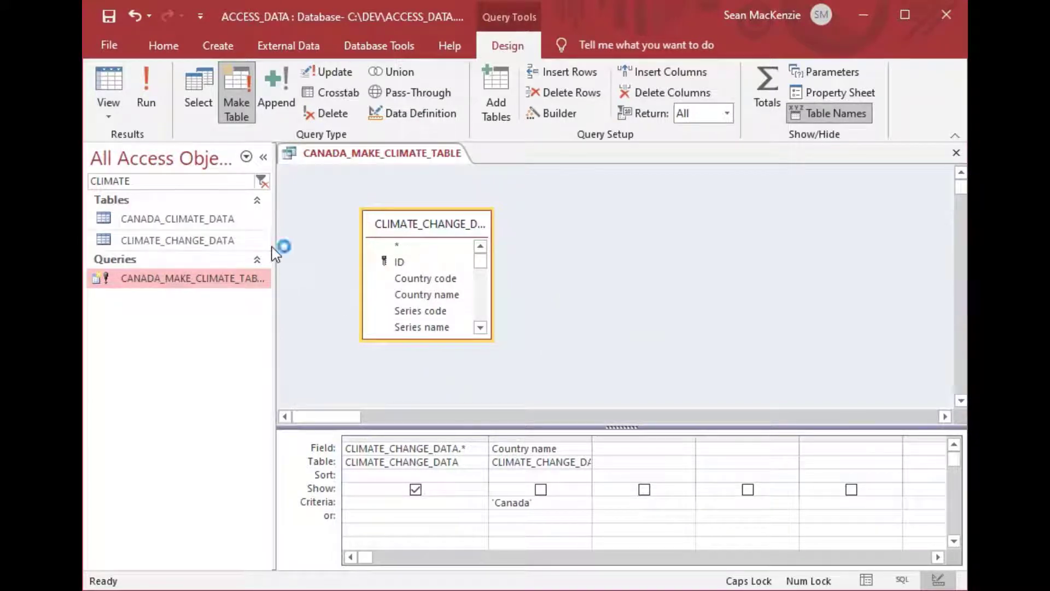
Open CANADA_CLIMATE_DATA and browse its 58 records, checking each has Canada as country name.
{"action": "double_click", "coordinate": [108, 219]}
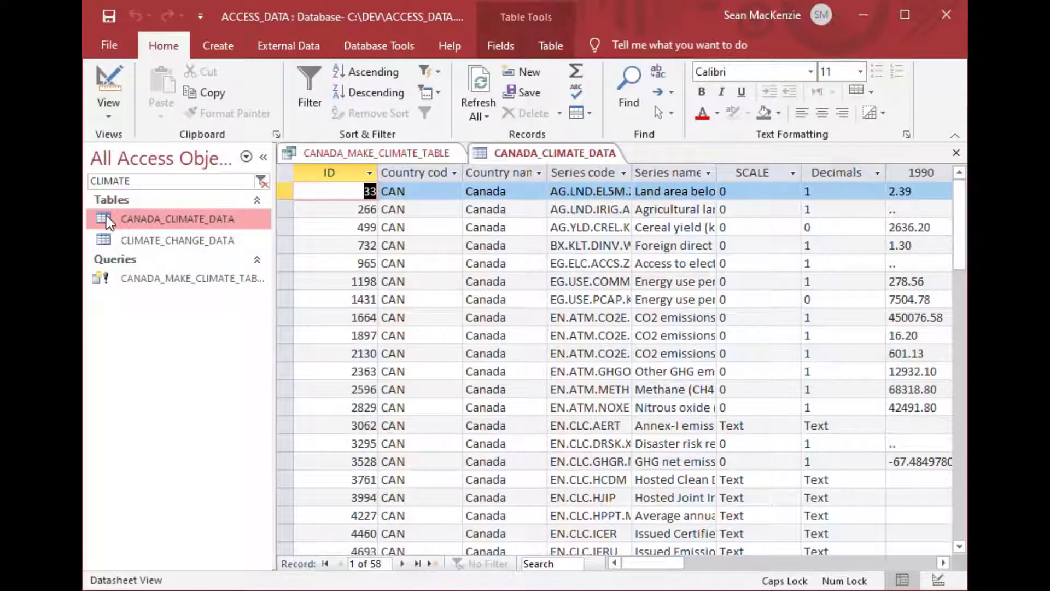
{"action": "left_click", "coordinate": [508, 174]}
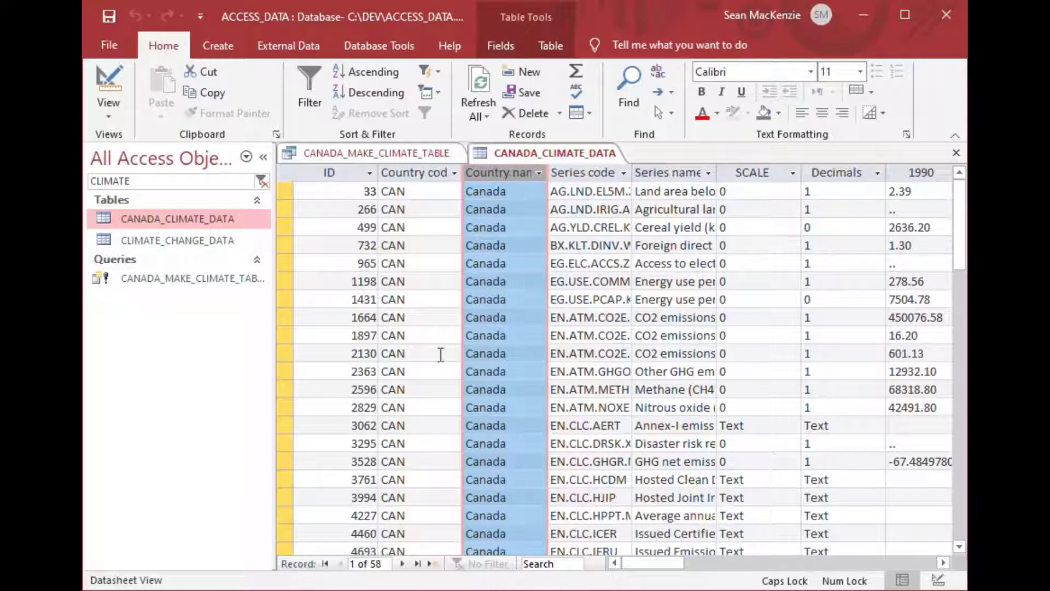
{"action": "left_click", "coordinate": [377, 563]}
{"action": "left_click", "coordinate": [418, 563]}
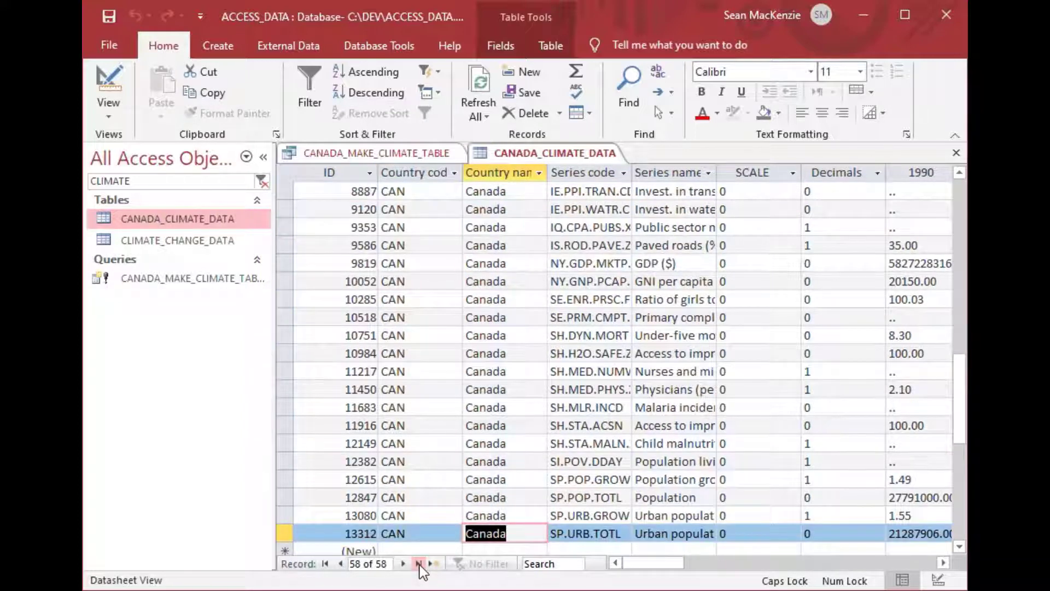
{"action": "left_click", "coordinate": [340, 563]}
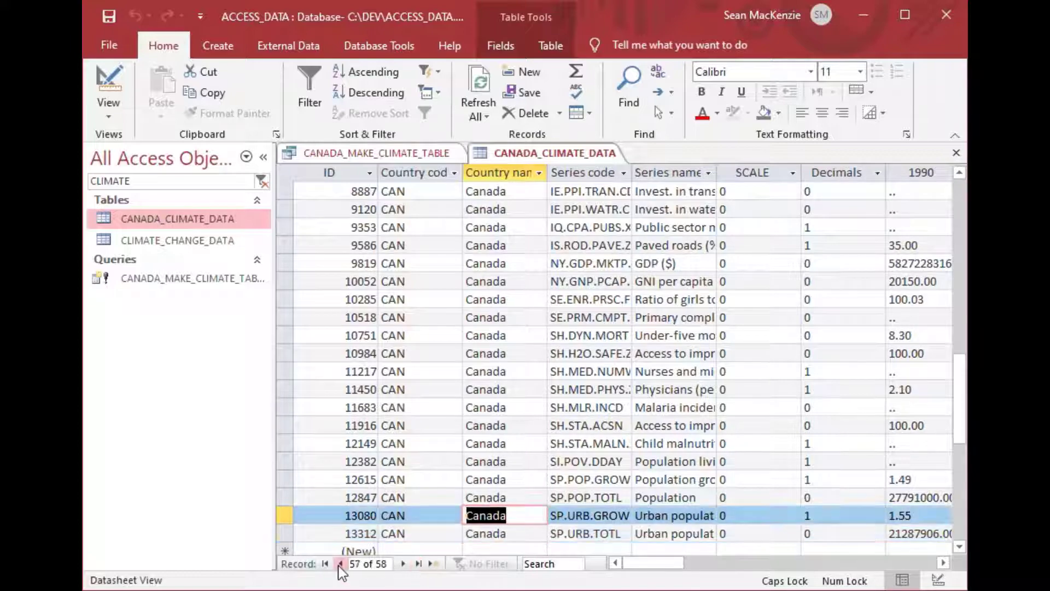
{"action": "left_click", "coordinate": [340, 563]}
{"action": "left_click", "coordinate": [340, 563]}
{"action": "left_click", "coordinate": [340, 563]}
{"action": "left_click", "coordinate": [341, 563]}
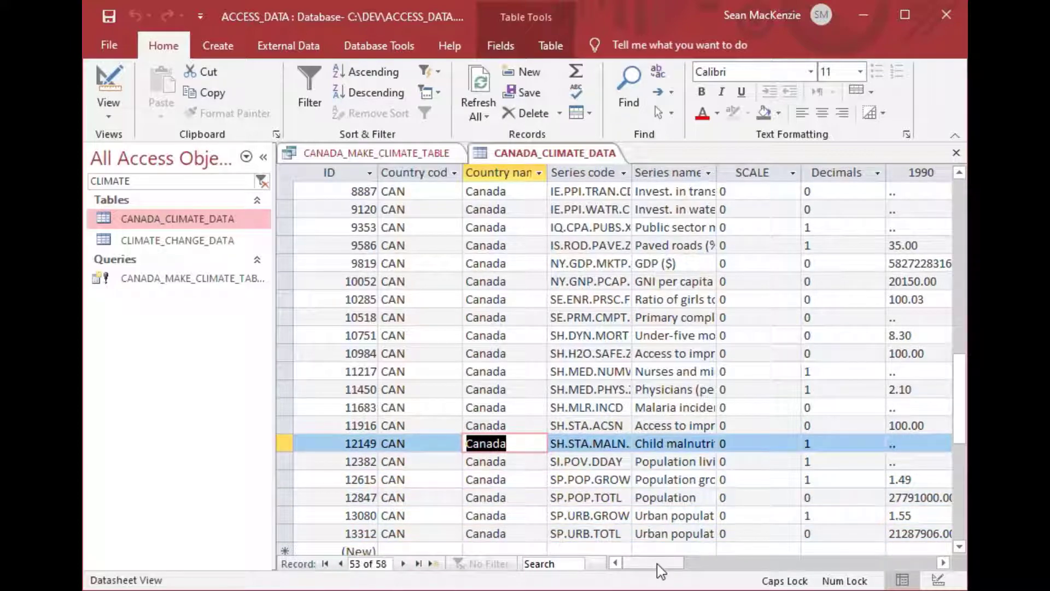
{"action": "left_click_drag", "start_coordinate": [653, 563], "coordinate": [625, 558]}
Close the Canada table and query, then start a new blank query design.
{"action": "left_click", "coordinate": [957, 153]}
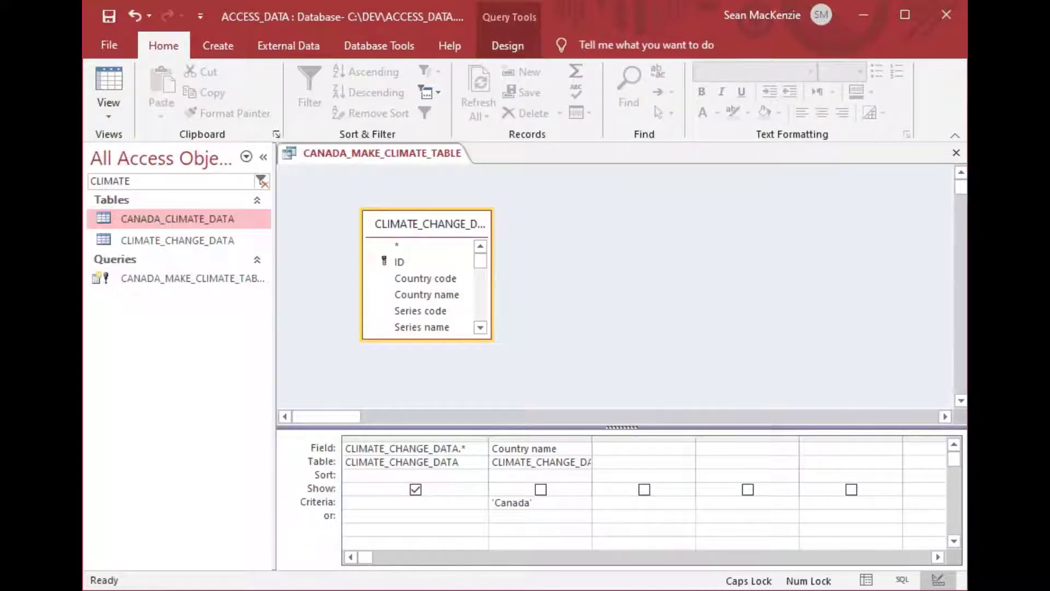
{"action": "key", "text": "ctrl+w"}
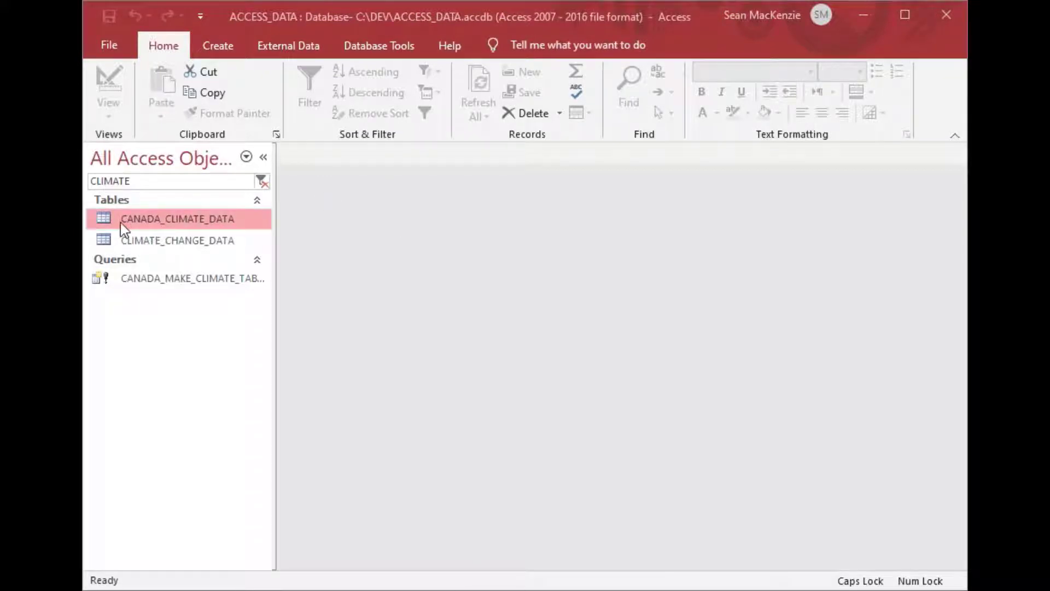
{"action": "left_click", "coordinate": [107, 236]}
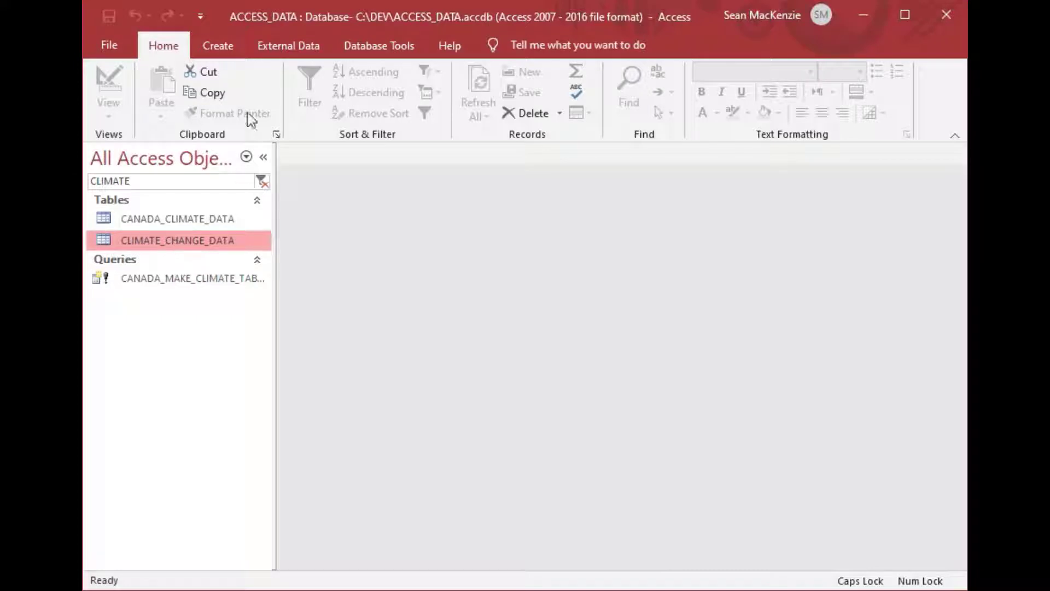
{"action": "left_click", "coordinate": [221, 51]}
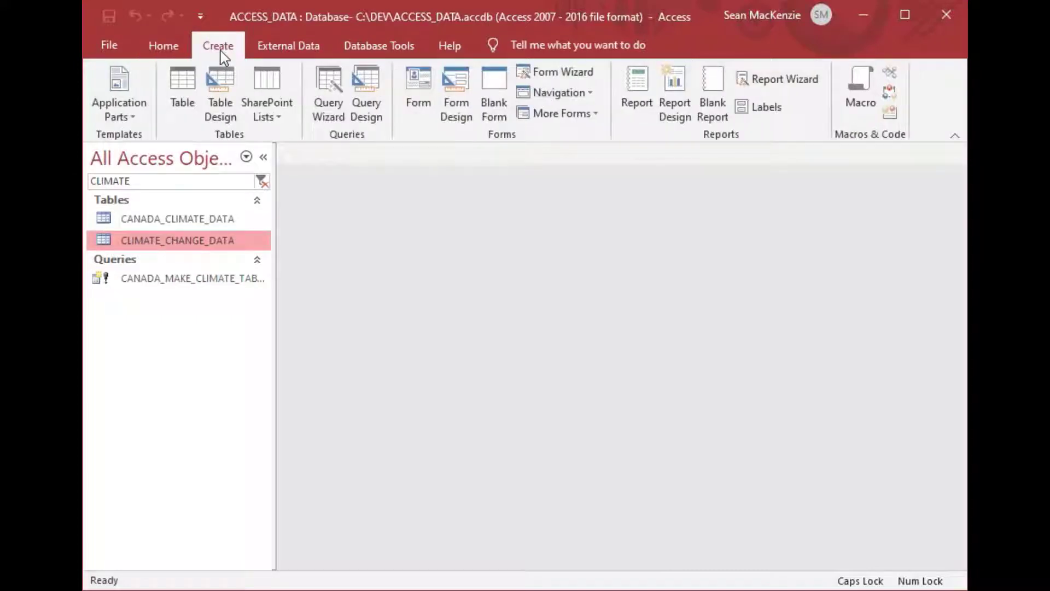
{"action": "left_click", "coordinate": [366, 96]}
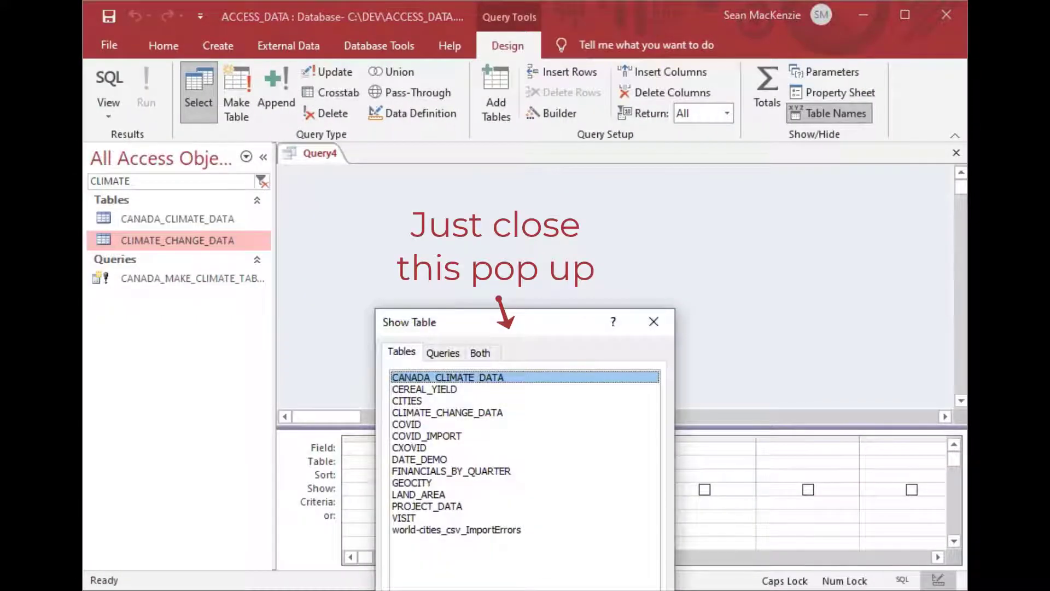
{"action": "left_click", "coordinate": [653, 321]}
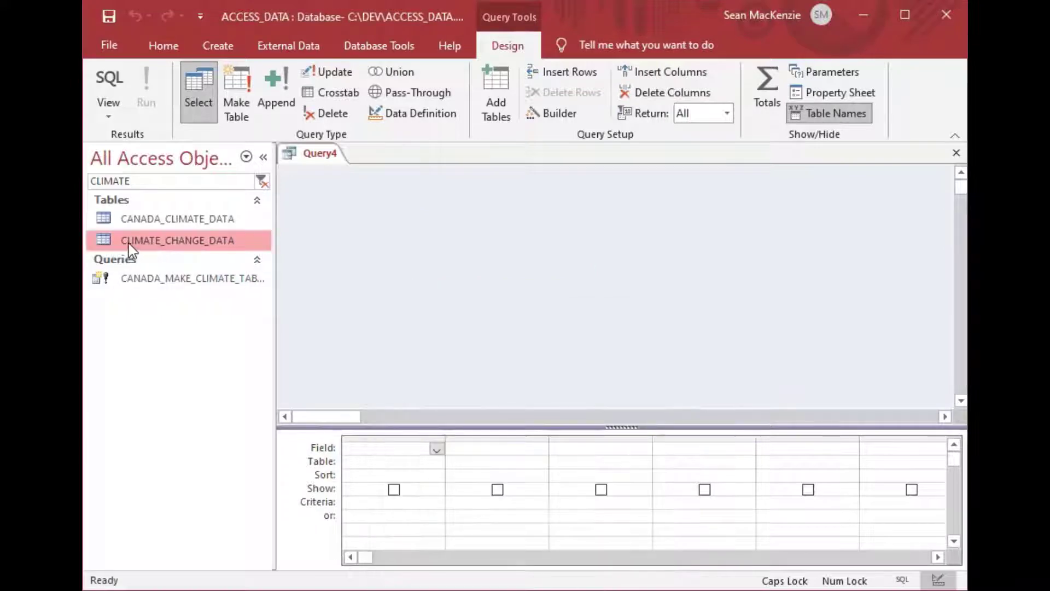
Add CLIMATE_CHANGE_DATA with fields Country name, Series name, 2011, 2010, 2009 and 2008.
{"action": "left_click_drag", "start_coordinate": [114, 247], "coordinate": [418, 247]}
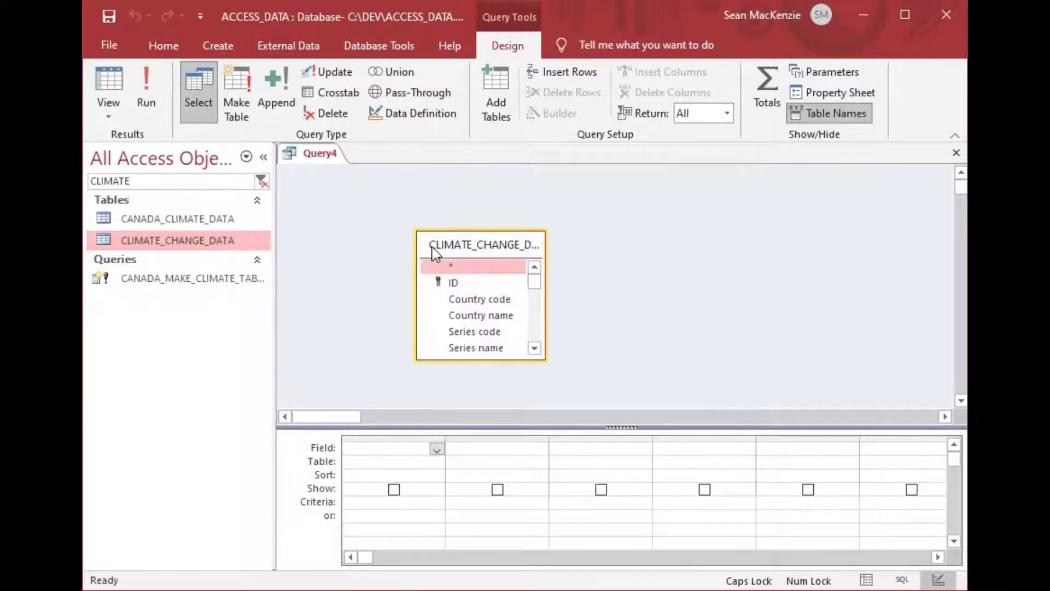
{"action": "double_click", "coordinate": [474, 314]}
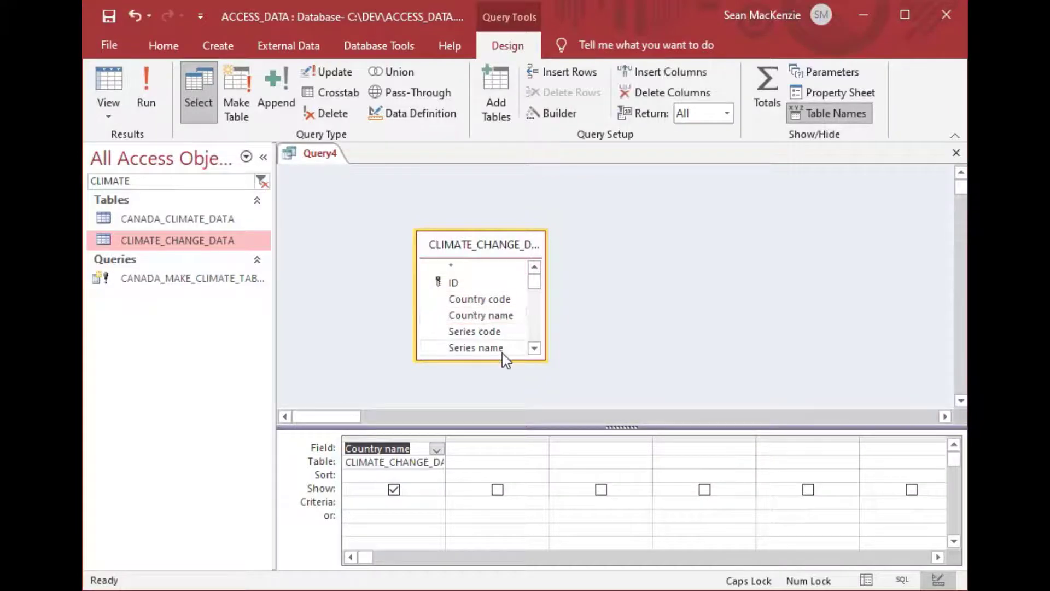
{"action": "scroll", "coordinate": [494, 342], "scroll_direction": "down", "scroll_amount": 1}
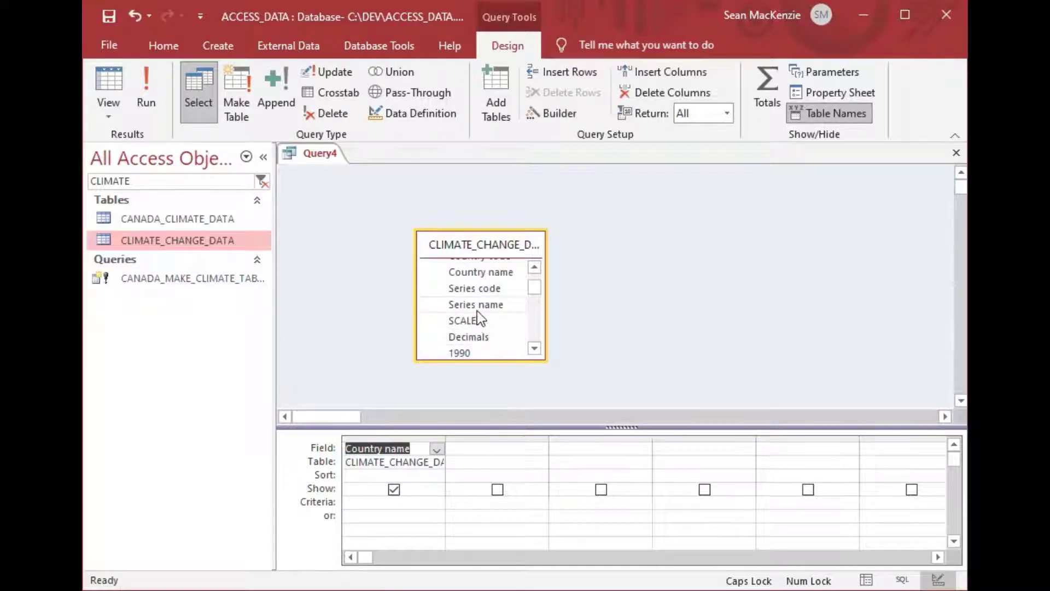
{"action": "double_click", "coordinate": [477, 310]}
{"action": "scroll", "coordinate": [491, 335], "scroll_direction": "down", "scroll_amount": 1}
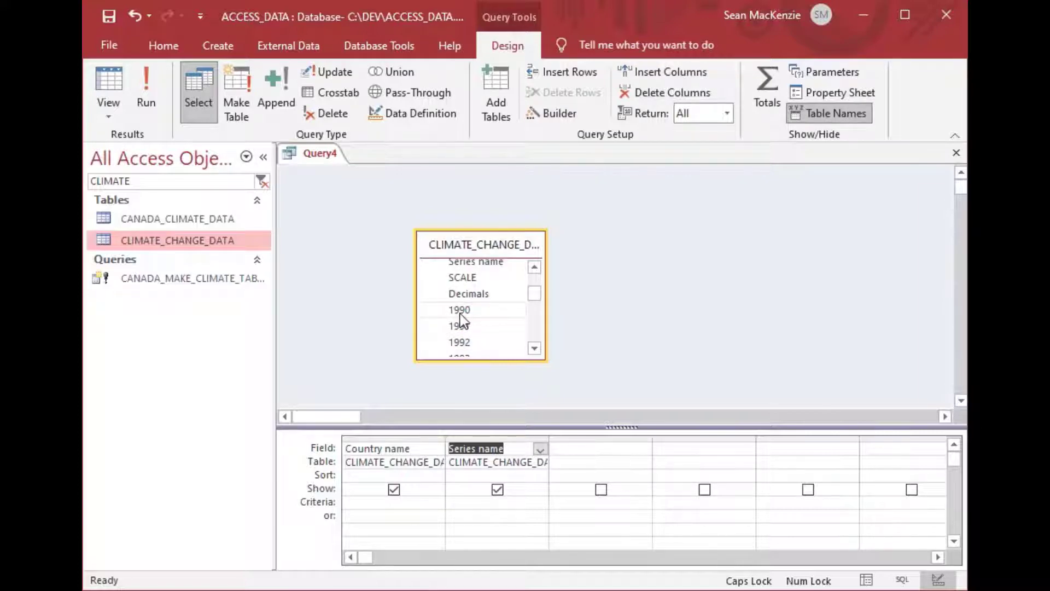
{"action": "scroll", "coordinate": [494, 312], "scroll_direction": "down", "scroll_amount": 6}
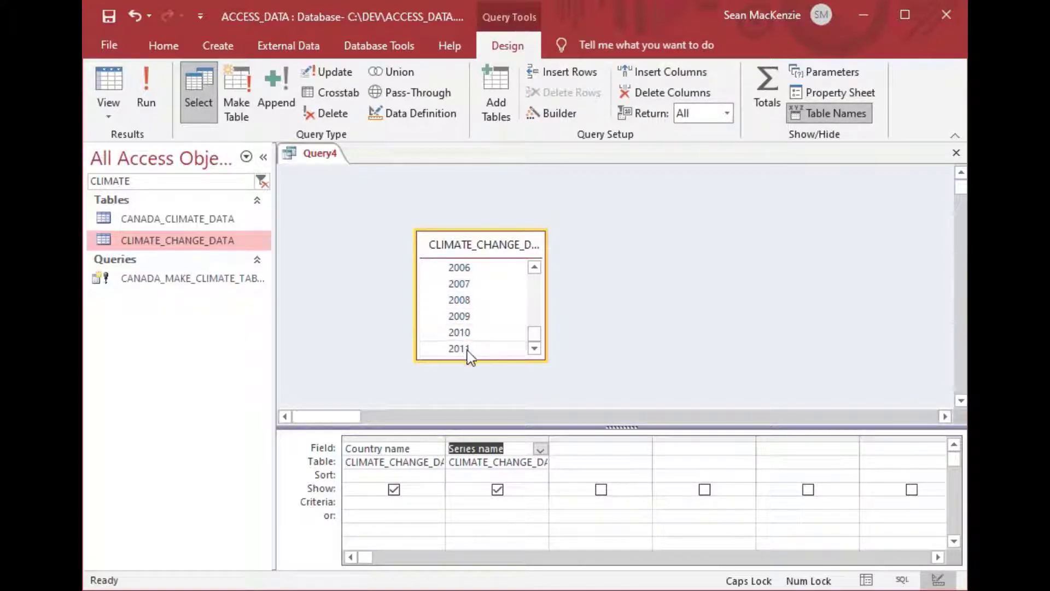
{"action": "double_click", "coordinate": [466, 349]}
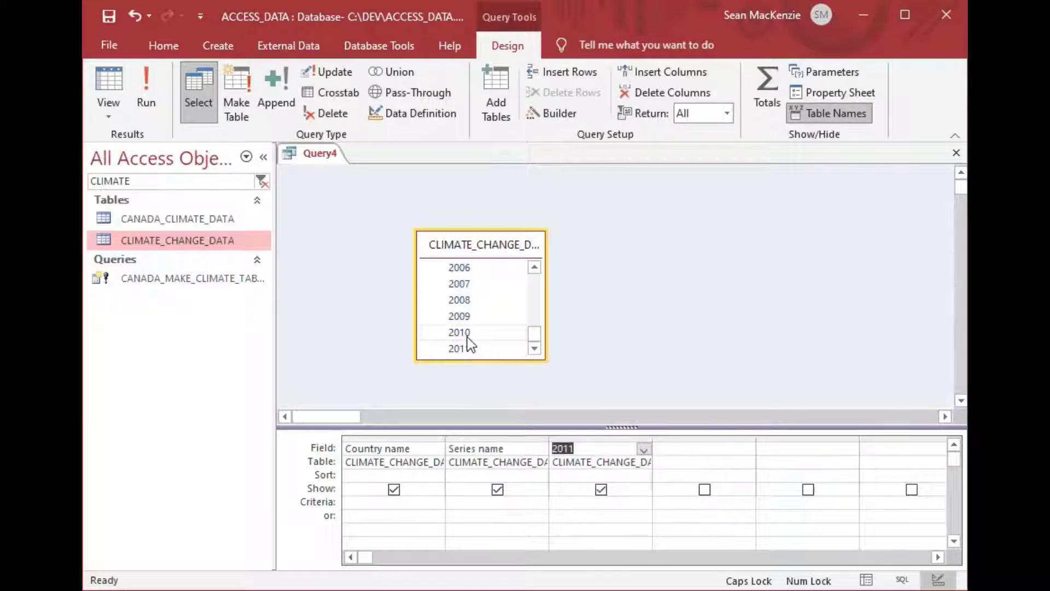
{"action": "double_click", "coordinate": [465, 333]}
{"action": "double_click", "coordinate": [467, 317]}
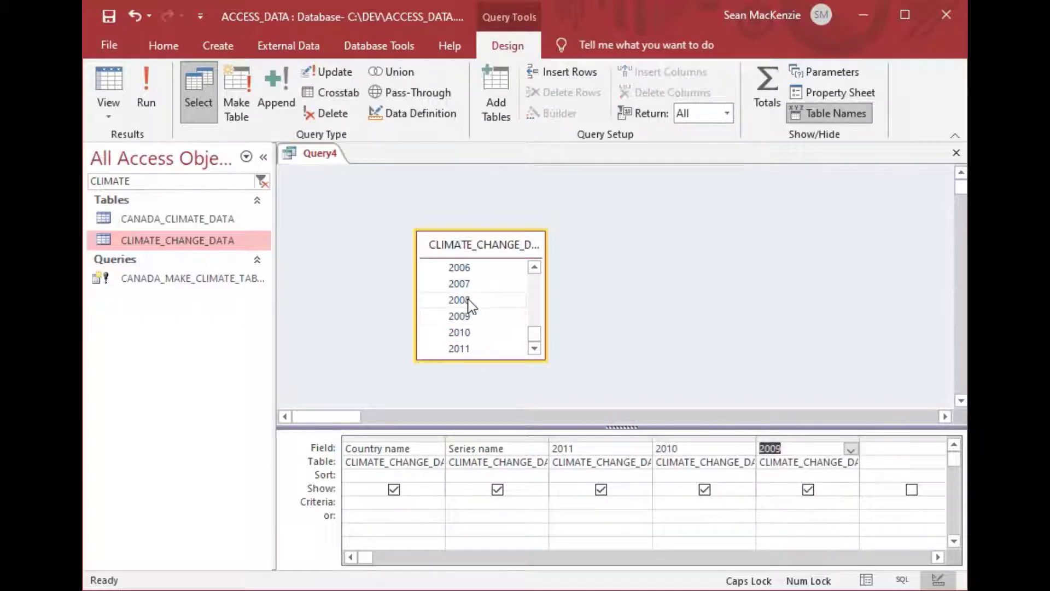
{"action": "double_click", "coordinate": [468, 301]}
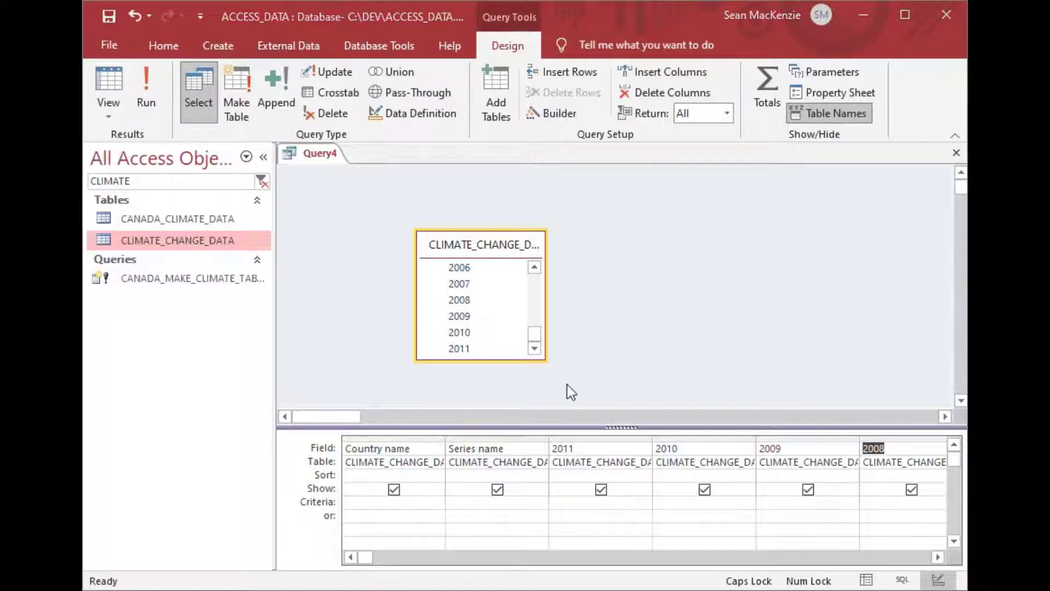
Enter the criterion Like "*Cereal*" under the Series name field.
{"action": "left_click", "coordinate": [469, 500]}
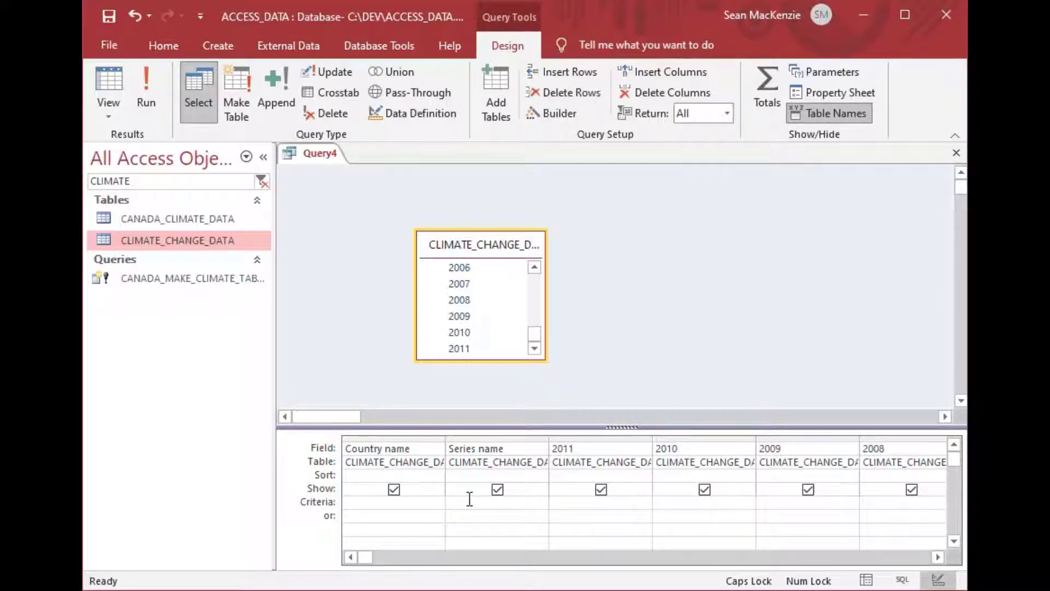
{"action": "type", "text": "lIKE"}
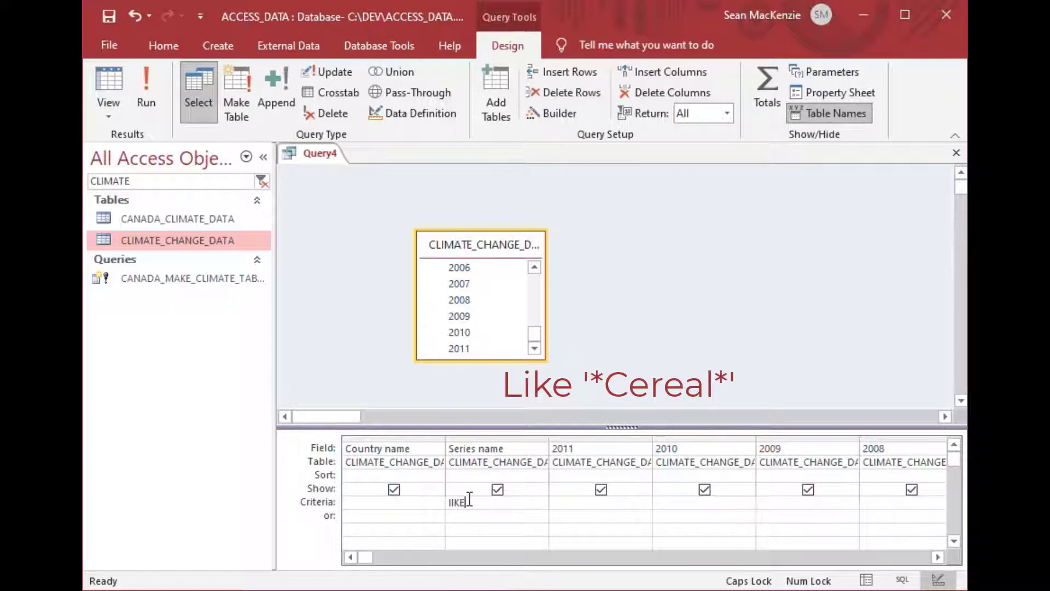
{"action": "key", "text": "BackSpace"}
{"action": "key", "text": "BackSpace"}
{"action": "key", "text": "BackSpace"}
{"action": "key", "text": "BackSpace"}
{"action": "key", "text": "Caps_Lock"}
{"action": "type", "text": "Like"}
{"action": "type", "text": " '*"}
{"action": "type", "text": "Cereal*\""}
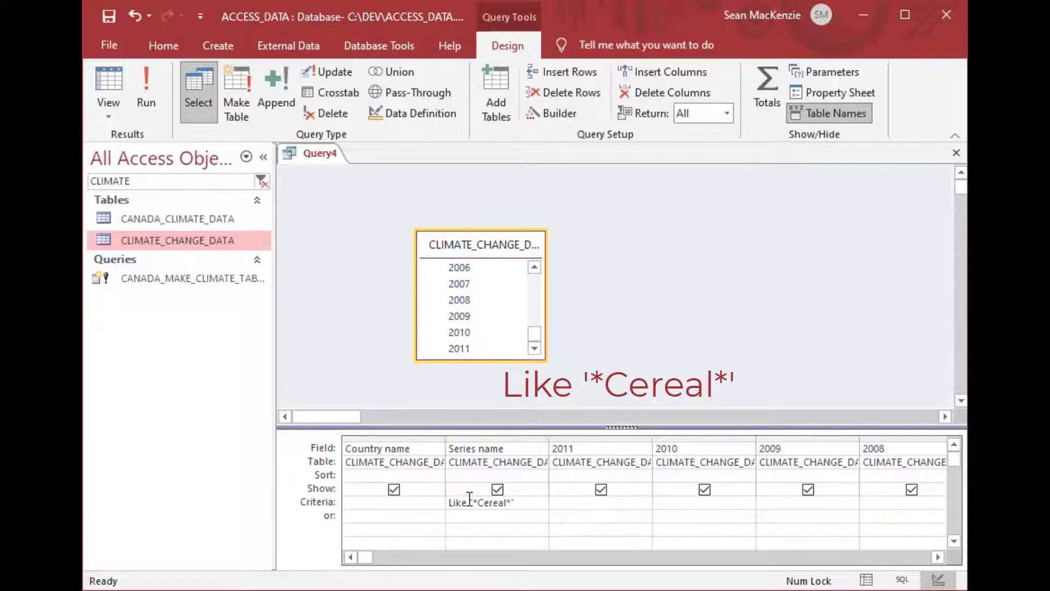
{"action": "left_click", "coordinate": [562, 542]}
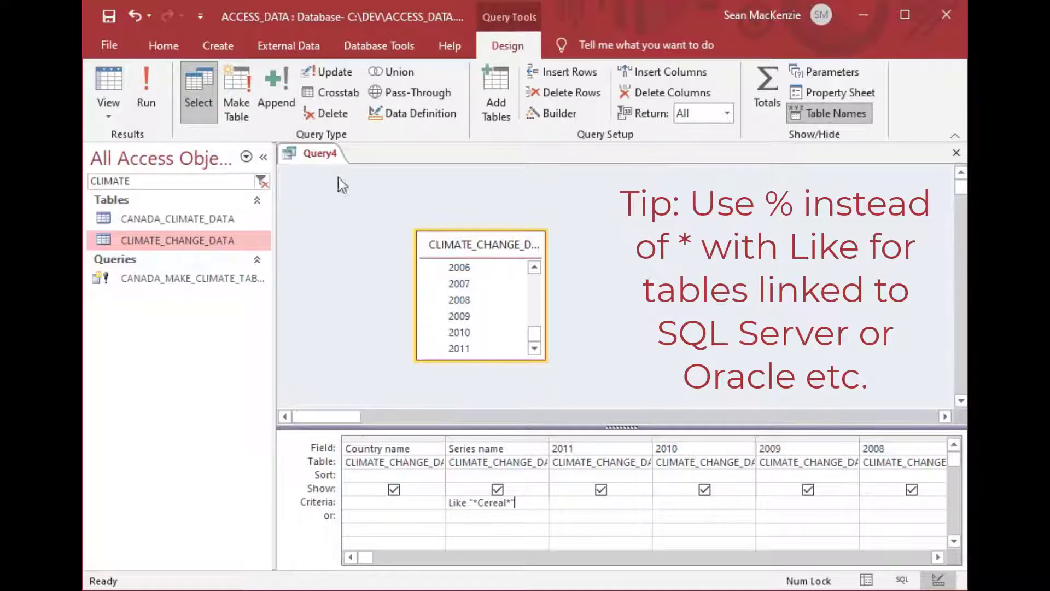
{"action": "left_click", "coordinate": [105, 82]}
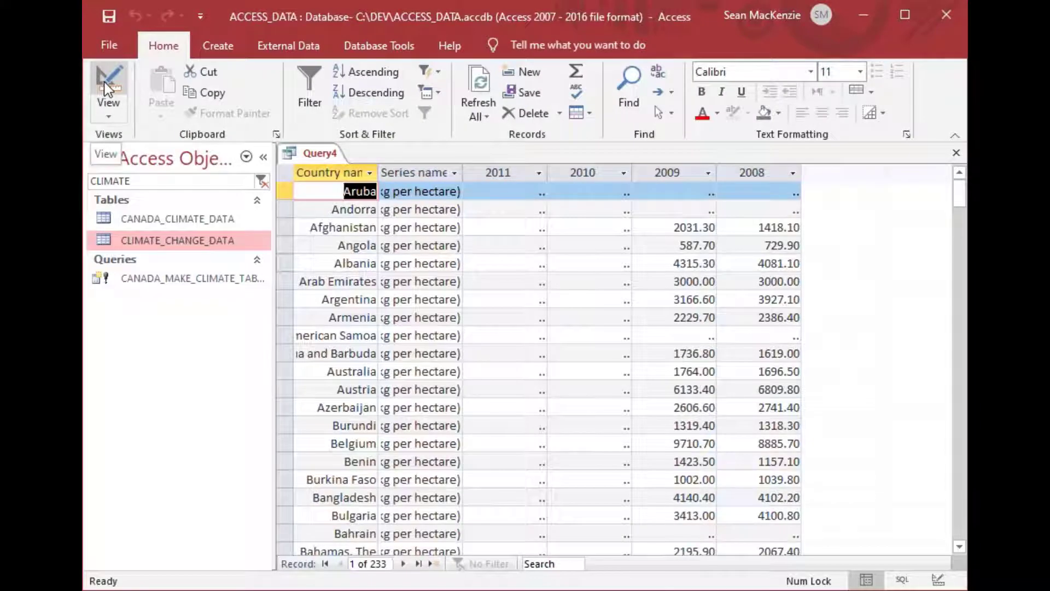
{"action": "scroll", "coordinate": [424, 323], "scroll_direction": "down", "scroll_amount": 20}
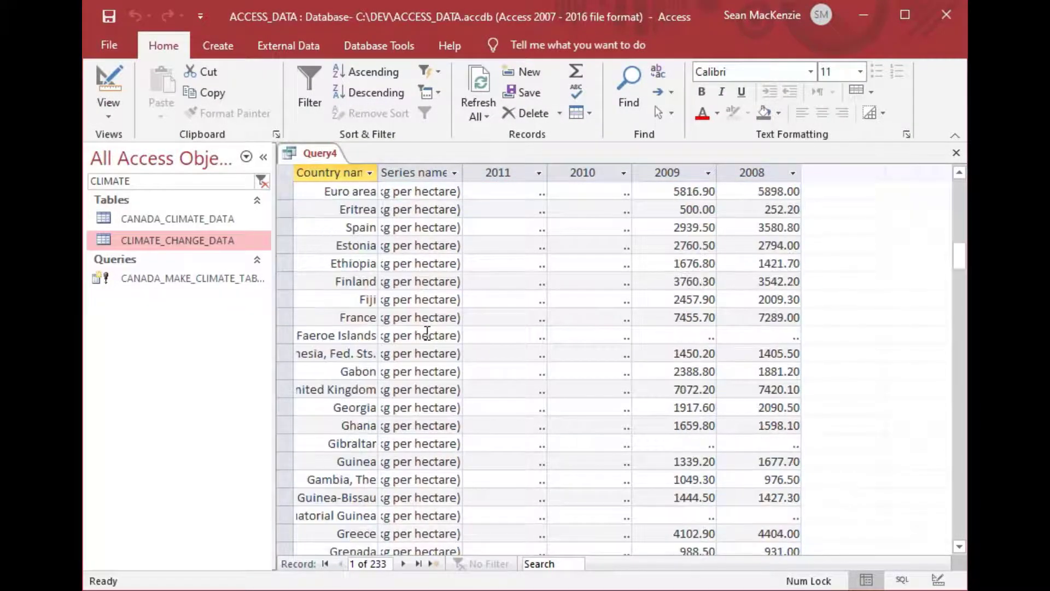
{"action": "scroll", "coordinate": [425, 335], "scroll_direction": "up", "scroll_amount": 20}
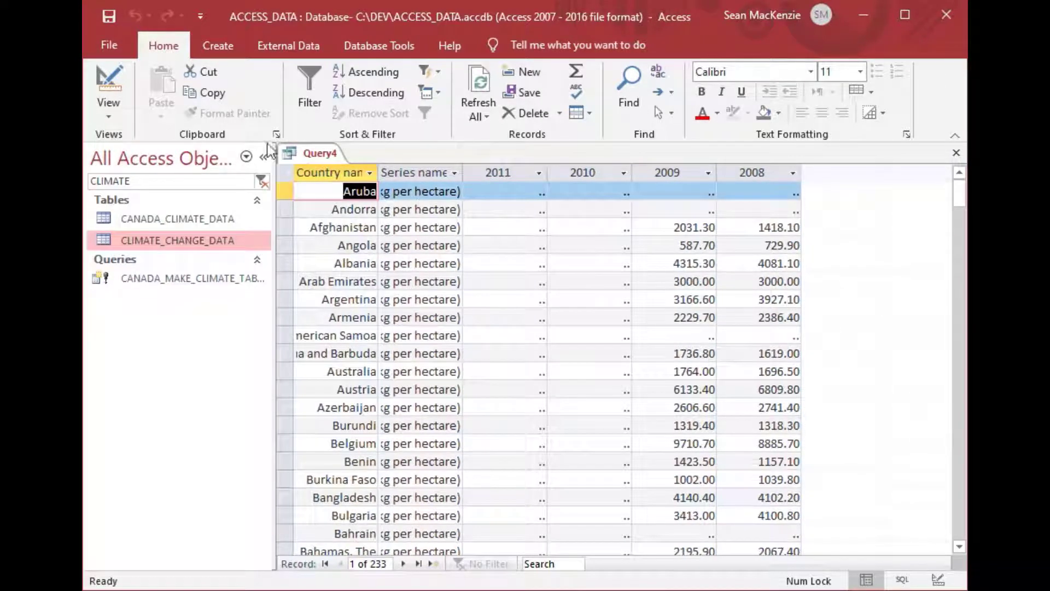
{"action": "left_click", "coordinate": [111, 80]}
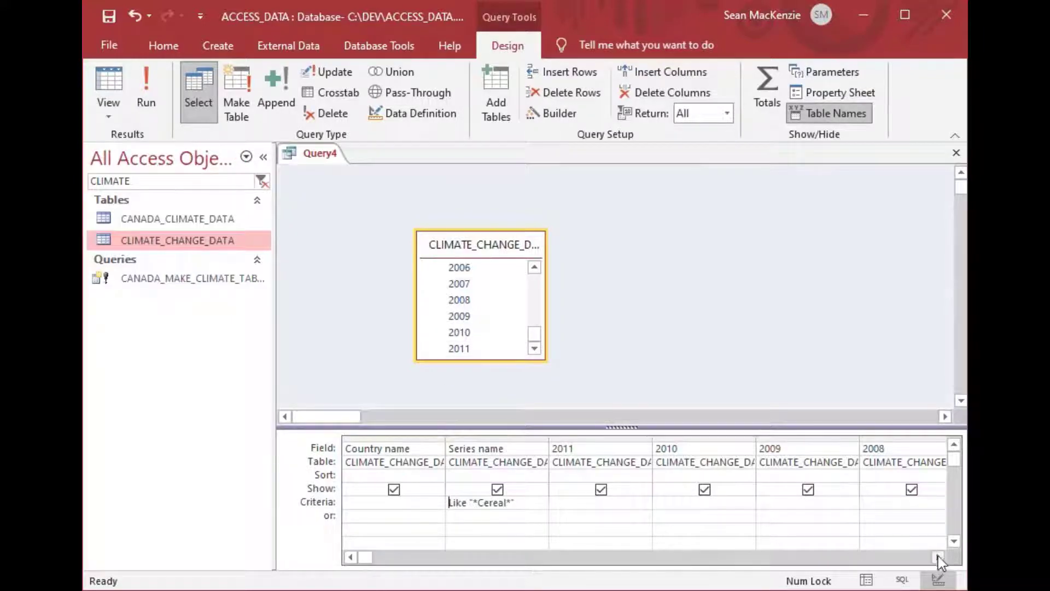
Add the calculated field CountryShort: Left([Country name],3) after 2008 and view the 233 results.
{"action": "left_click_drag", "start_coordinate": [939, 556], "coordinate": [938, 556]}
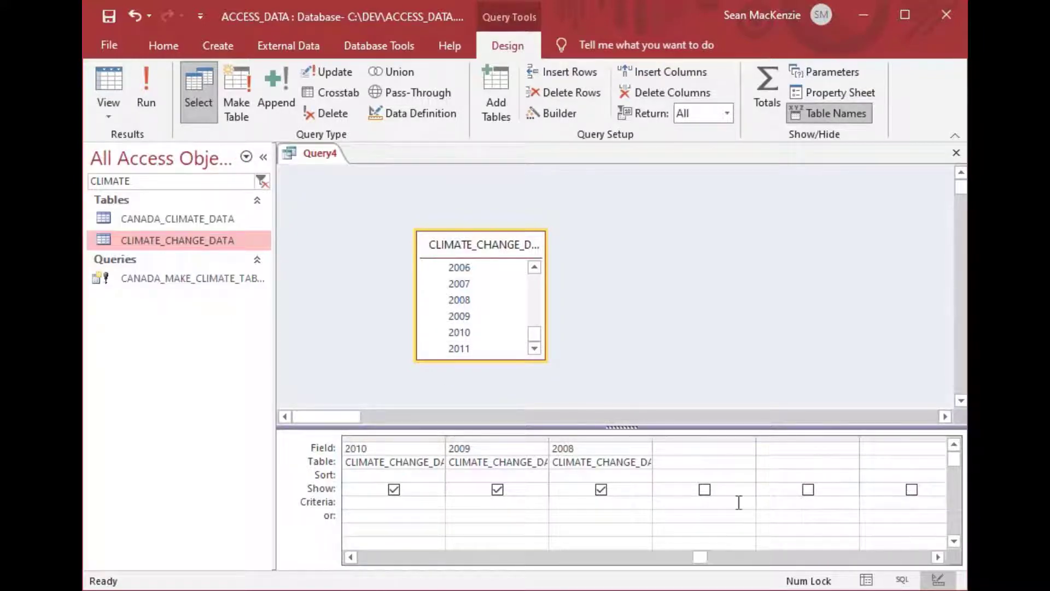
{"action": "left_click", "coordinate": [684, 451]}
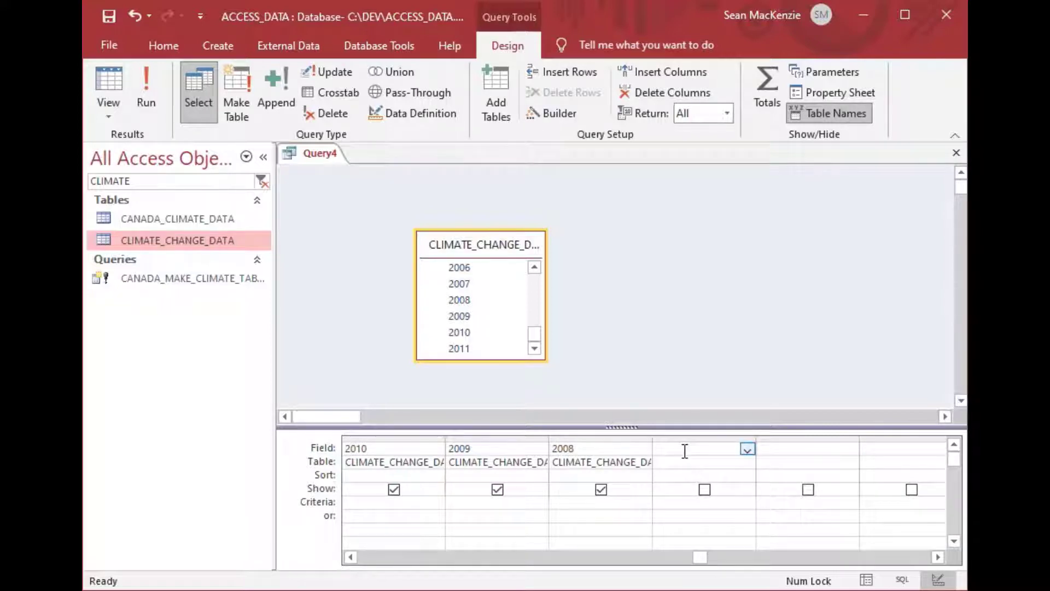
{"action": "type", "text": "Country"}
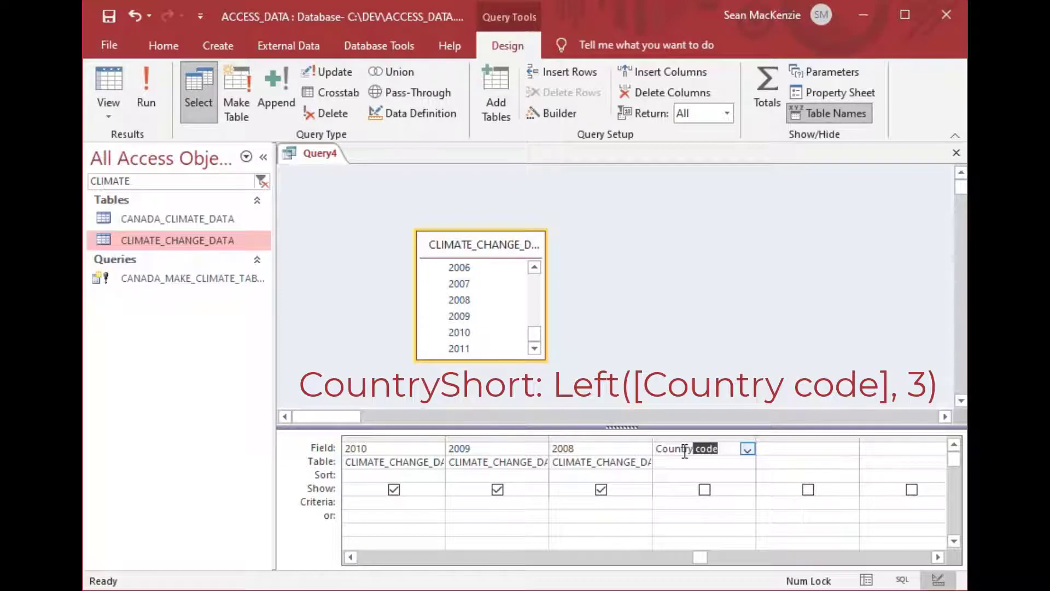
{"action": "type", "text": "Short"}
{"action": "type", "text": ": Left"}
{"action": "type", "text": "([Country"}
{"action": "left_click", "coordinate": [375, 558]}
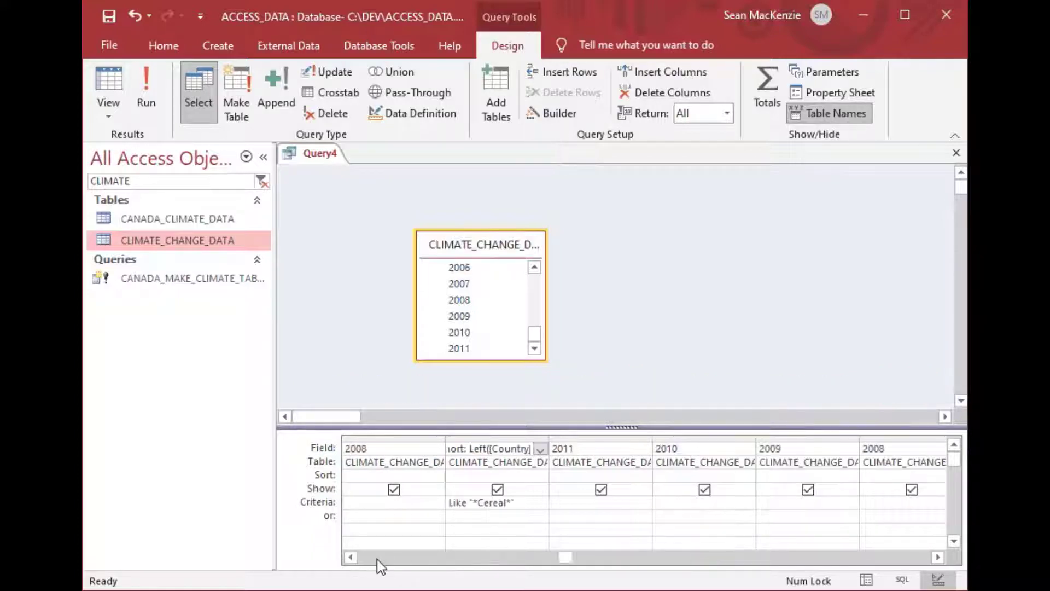
{"action": "left_click", "coordinate": [378, 558]}
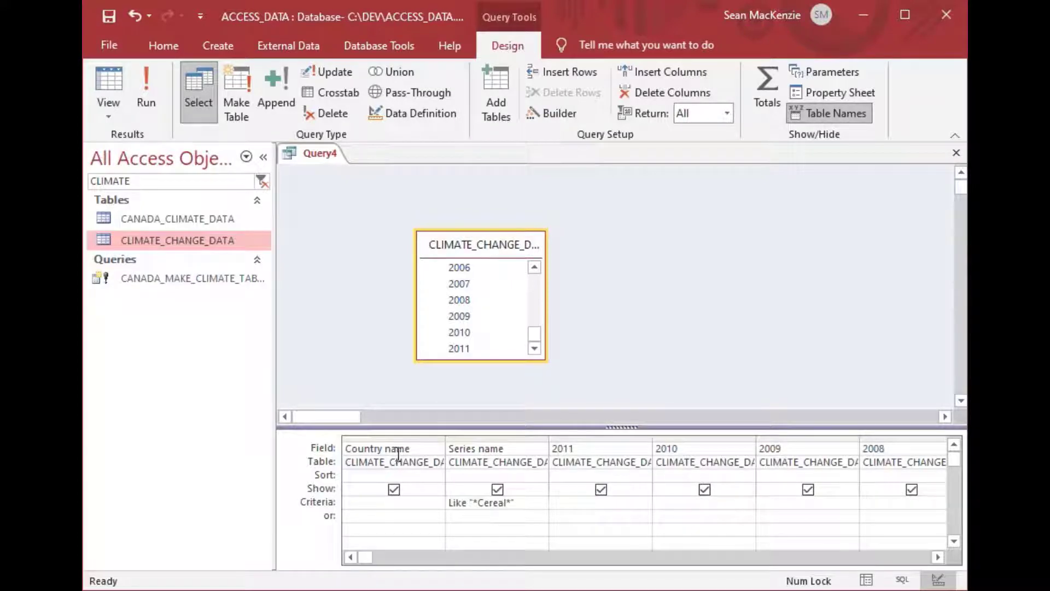
{"action": "left_click", "coordinate": [566, 556]}
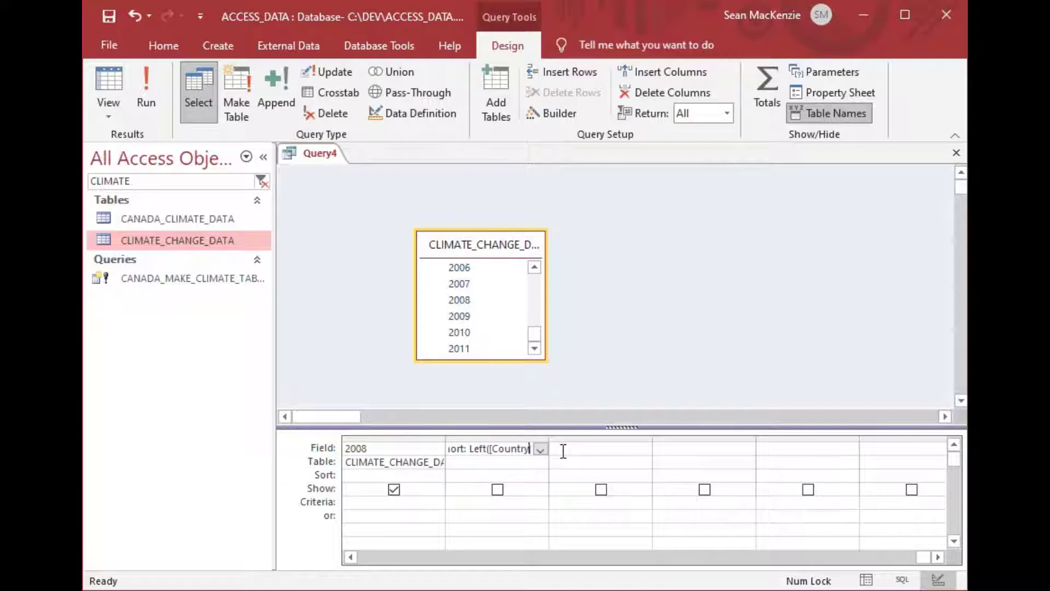
{"action": "type", "text": "name]"}
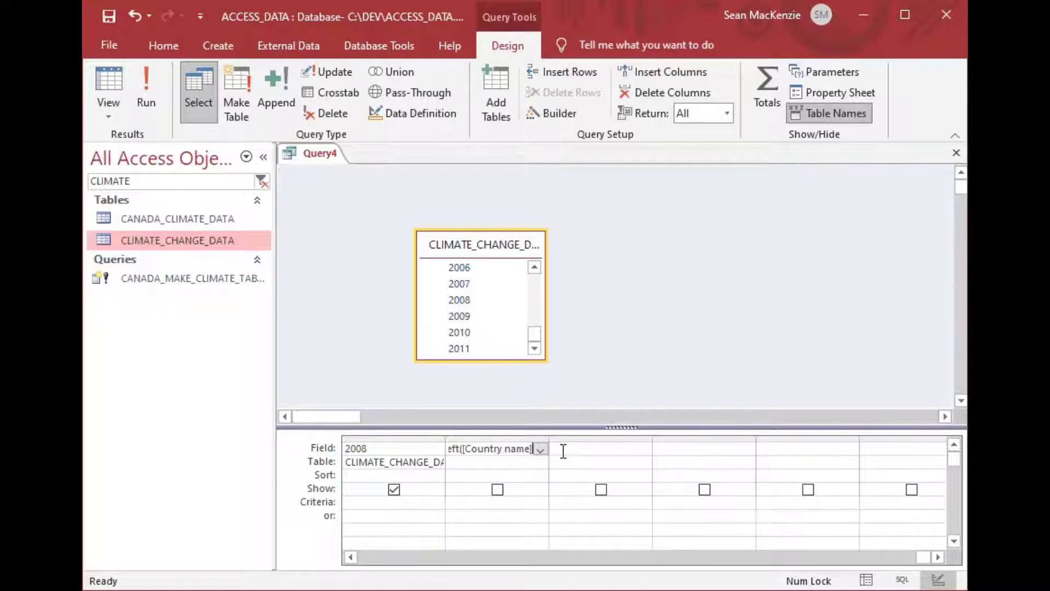
{"action": "type", "text": ", 3"}
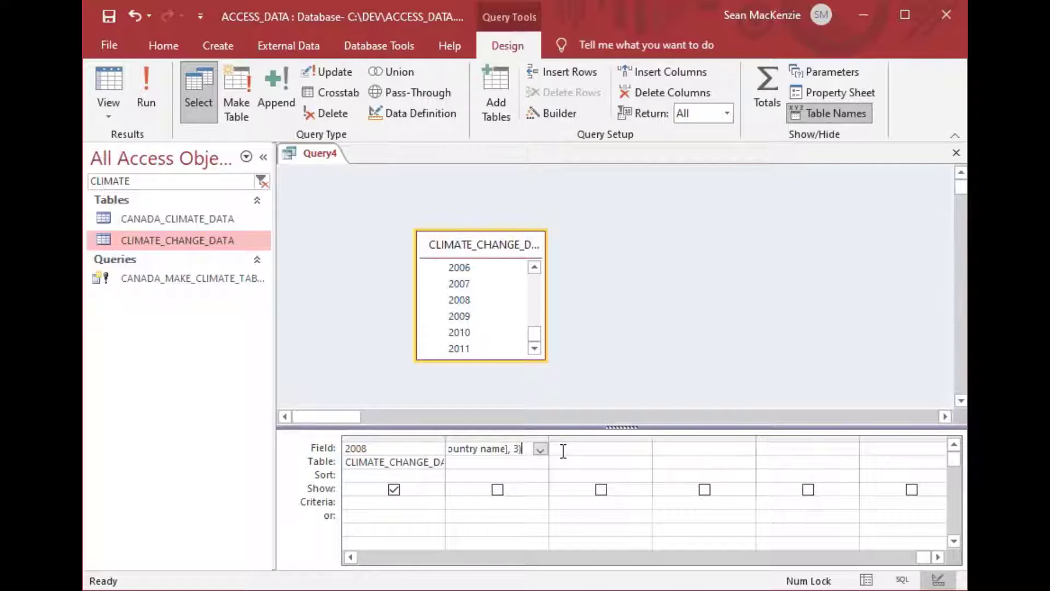
{"action": "key", "text": "Return"}
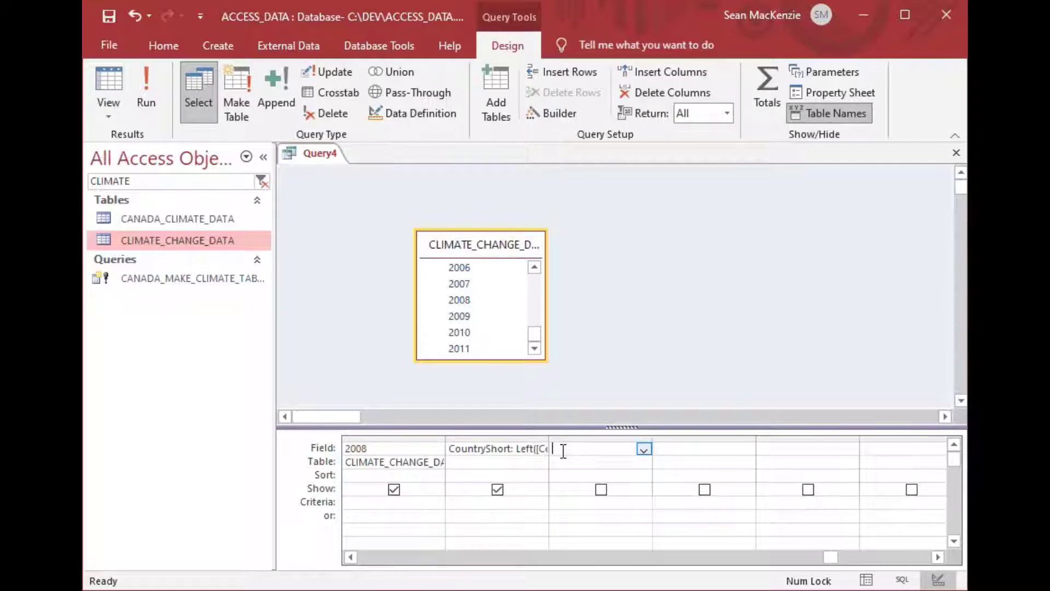
{"action": "left_click", "coordinate": [110, 76]}
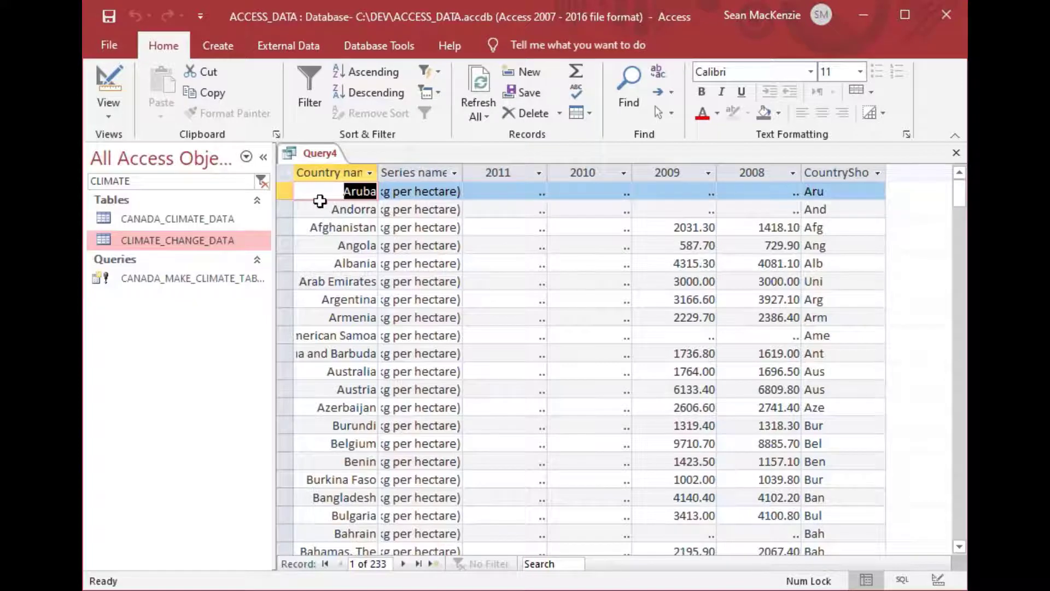
Switch Query4 back to Design view and scroll the grid to the first column.
{"action": "left_click", "coordinate": [108, 79]}
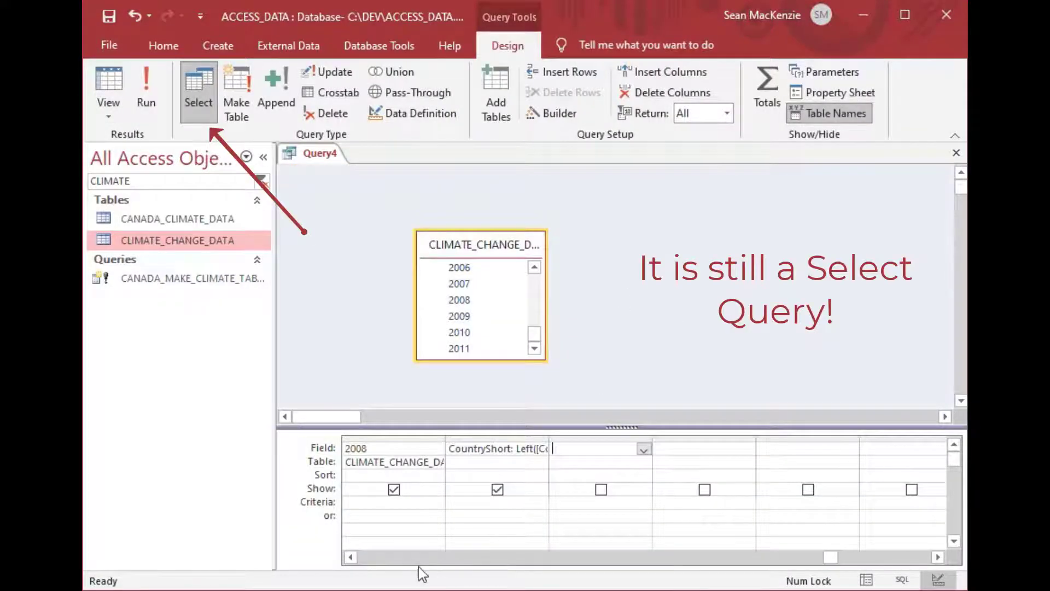
{"action": "left_click", "coordinate": [407, 557]}
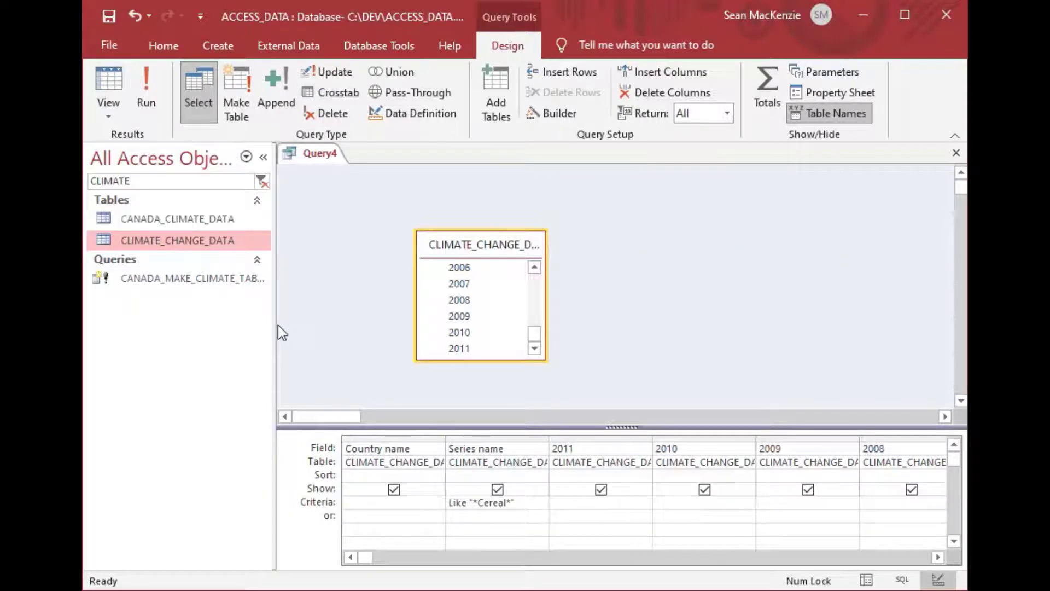
Save the query under the name CEREAL_MAKE_CLIMATE_TABLE.
{"action": "key", "text": "ctrl+s"}
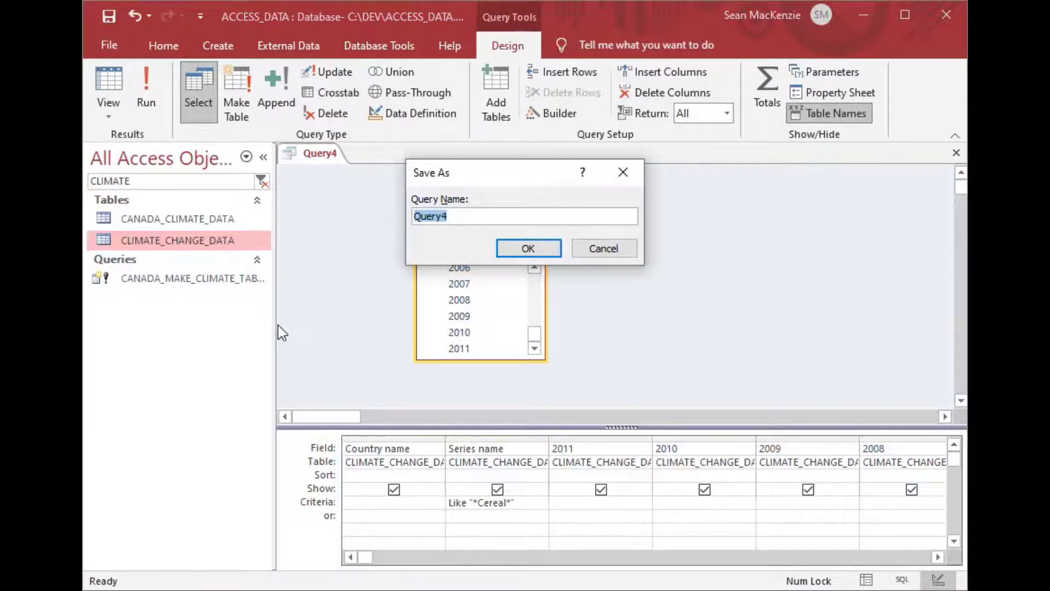
{"action": "type", "text": "c"}
{"action": "key", "text": "Caps_Lock"}
{"action": "key", "text": "BackSpace"}
{"action": "type", "text": "CER"}
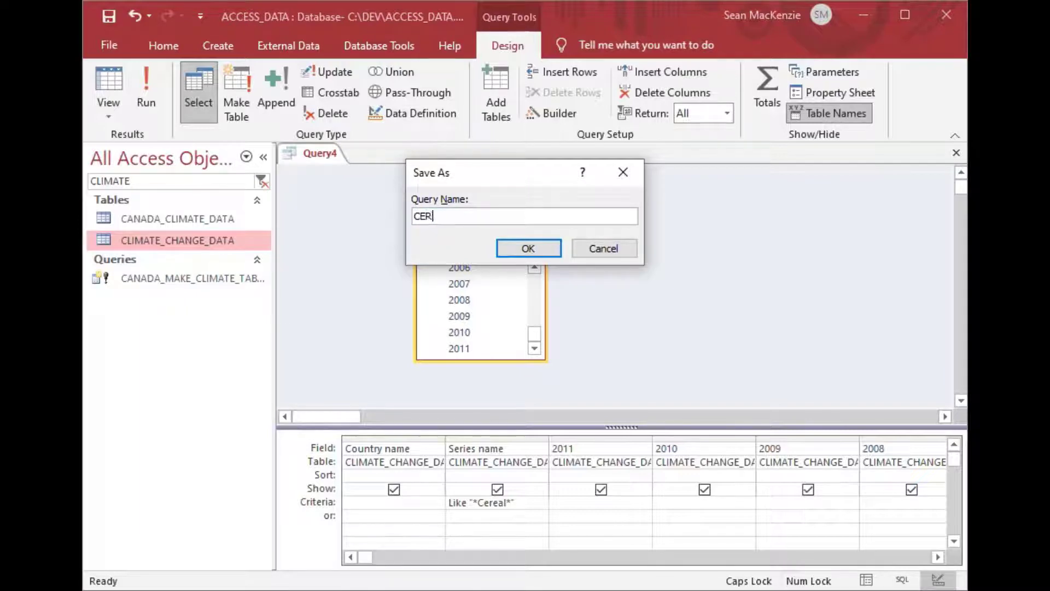
{"action": "type", "text": "EAL_MAKE_CLIMATE_TABLE"}
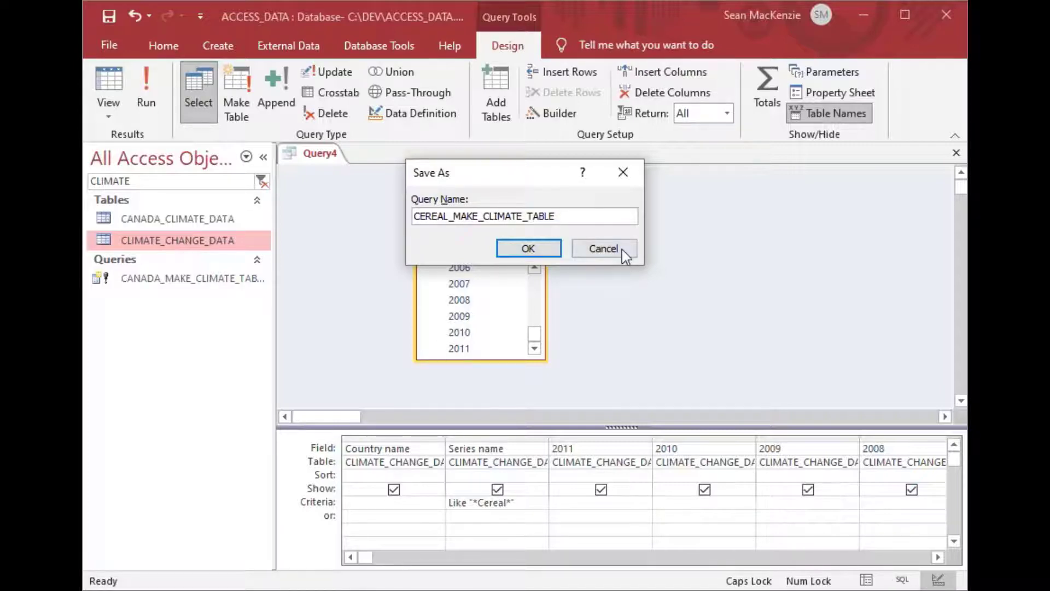
{"action": "left_click", "coordinate": [522, 247]}
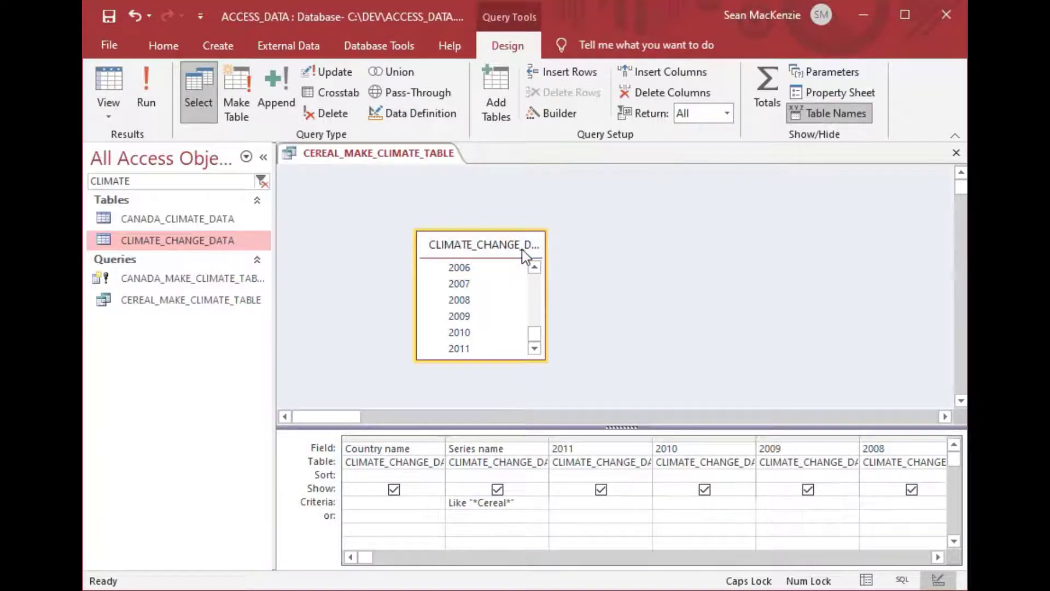
Convert the CEREAL_MAKE_CLIMATE_TABLE query into a make-table query creating CEREAL_CLIMATE_DATA in the current database.
{"action": "left_click", "coordinate": [143, 304]}
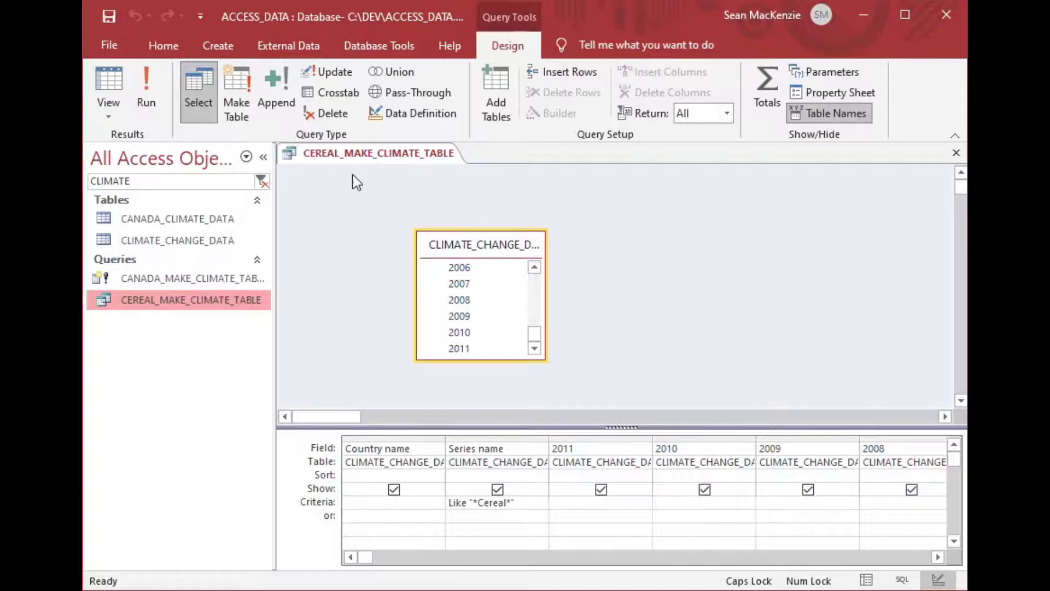
{"action": "left_click", "coordinate": [238, 91]}
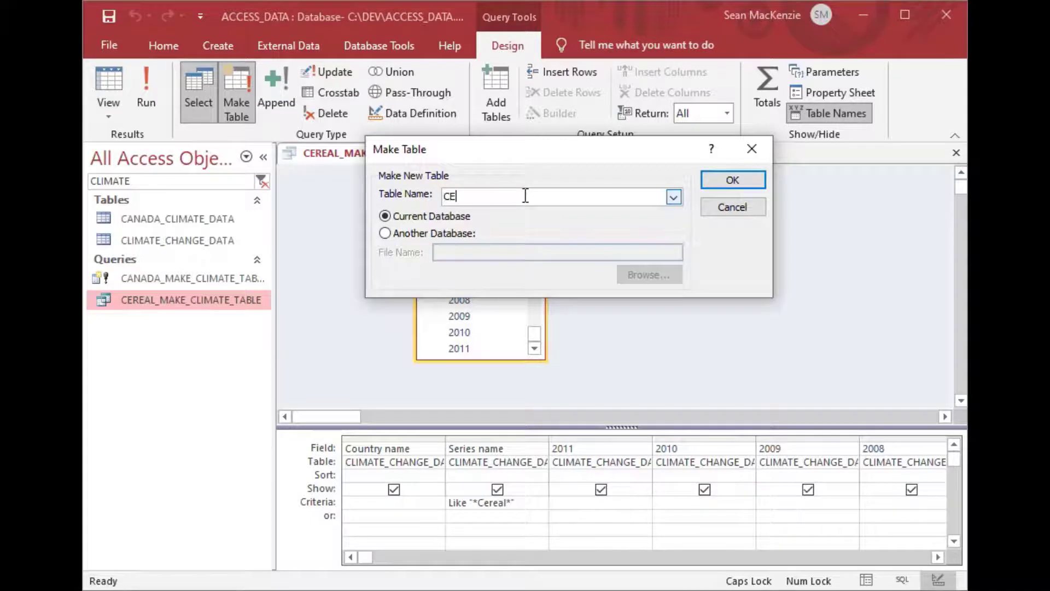
{"action": "type", "text": "REAL_CLIMATE_DATA"}
{"action": "left_click", "coordinate": [525, 196]}
{"action": "key", "text": "Return"}
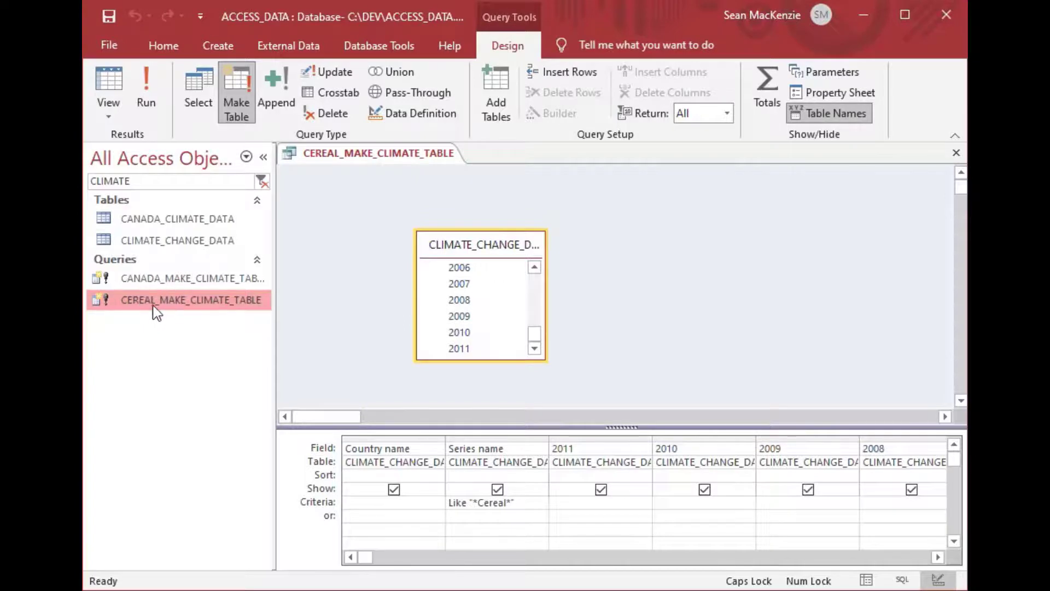
Run the make-table query and accept pasting 233 rows into CEREAL_CLIMATE_DATA.
{"action": "left_click", "coordinate": [316, 281]}
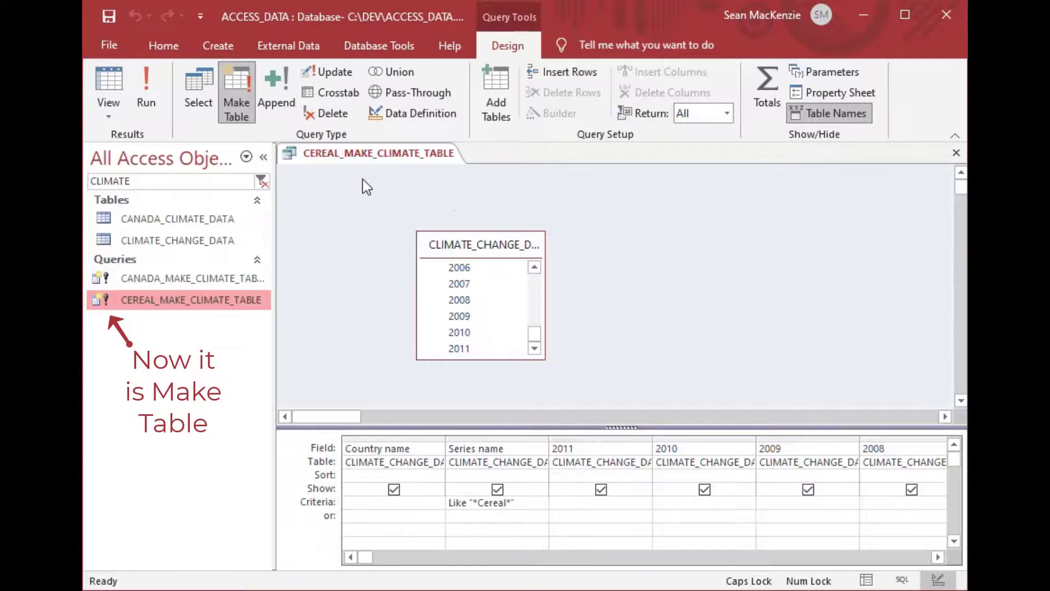
{"action": "left_click", "coordinate": [149, 79]}
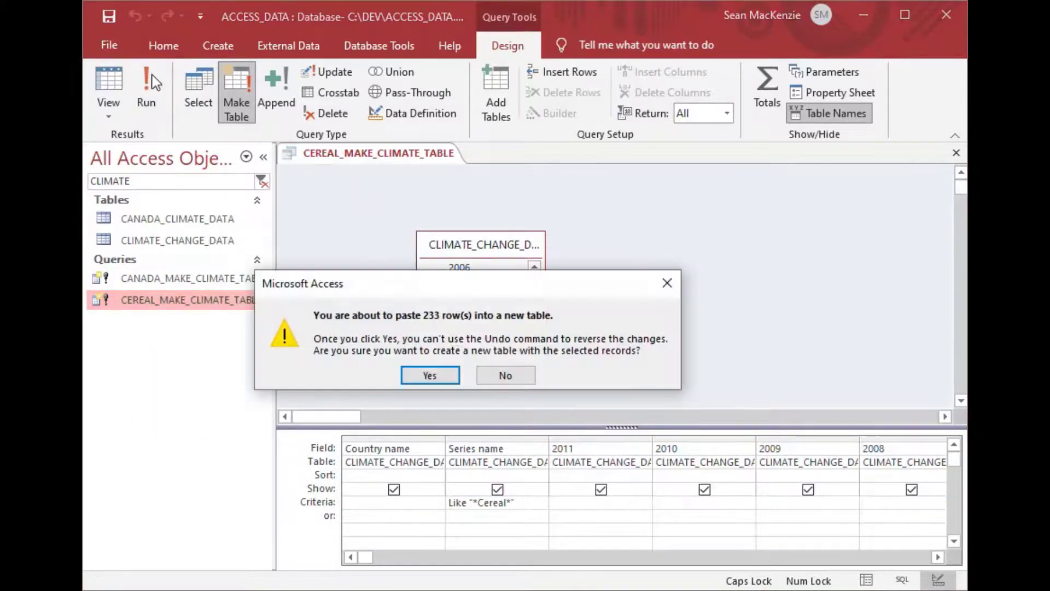
{"action": "mouse_move", "coordinate": [400, 285]}
{"action": "left_mouse_down"}
{"action": "mouse_move", "coordinate": [415, 279]}
{"action": "mouse_move", "coordinate": [408, 268]}
{"action": "left_mouse_up"}
{"action": "left_click", "coordinate": [439, 360]}
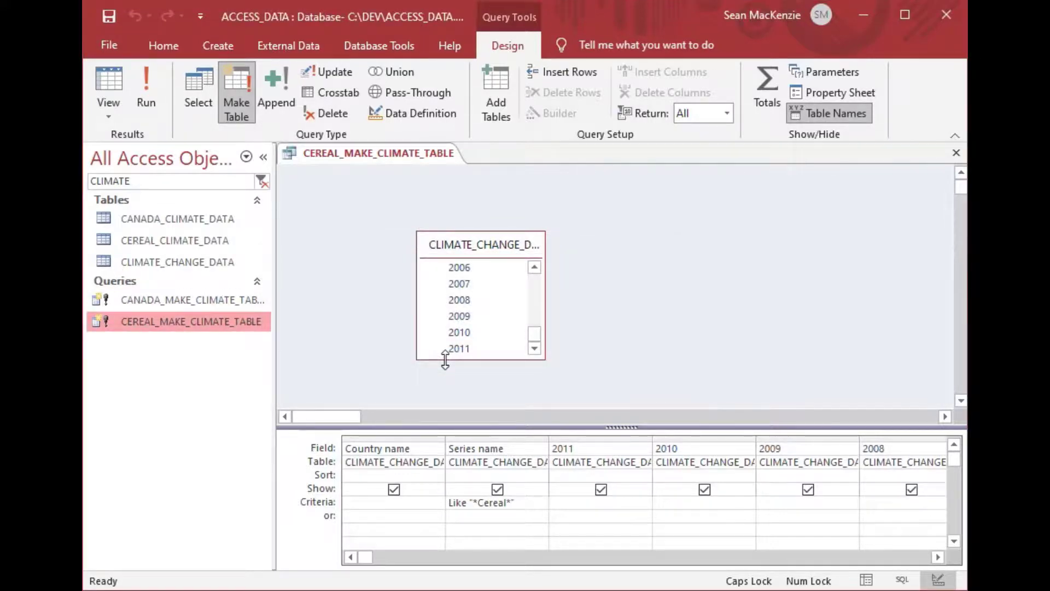
Open CEREAL_CLIMATE_DATA and scroll its 233 records to check the year values and CountryShort column.
{"action": "double_click", "coordinate": [99, 241]}
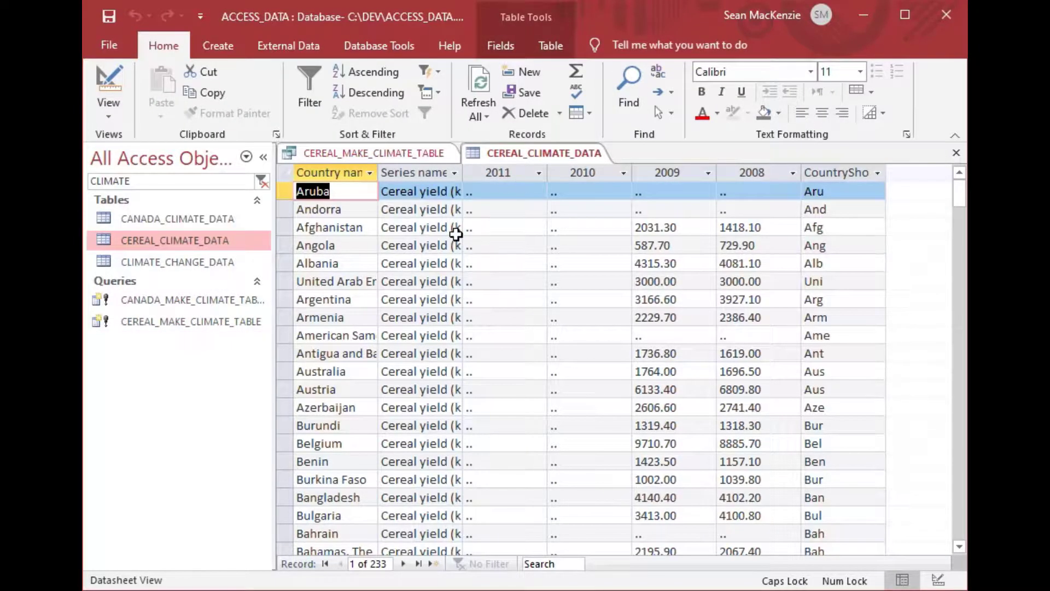
{"action": "scroll", "coordinate": [440, 252], "scroll_direction": "down", "scroll_amount": 8}
{"action": "scroll", "coordinate": [441, 252], "scroll_direction": "down", "scroll_amount": 20}
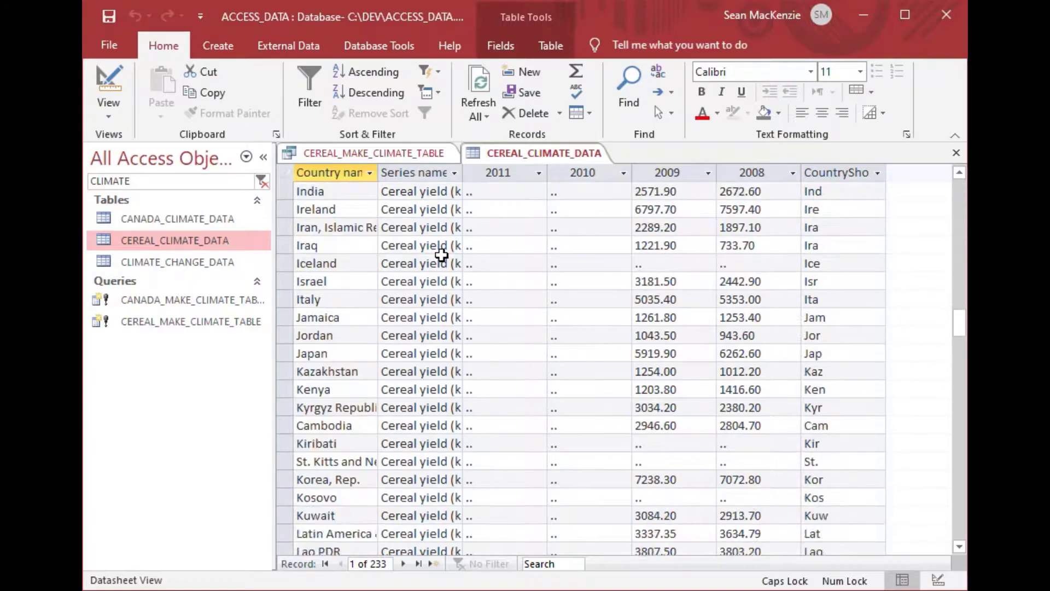
{"action": "scroll", "coordinate": [449, 259], "scroll_direction": "down", "scroll_amount": 15}
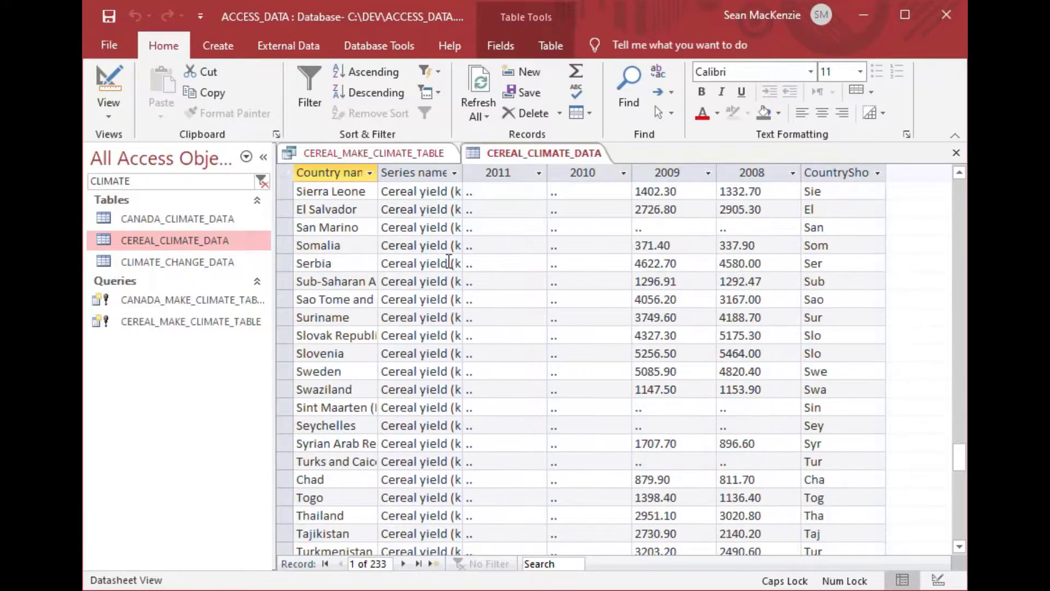
{"action": "scroll", "coordinate": [448, 261], "scroll_direction": "down", "scroll_amount": 15}
{"action": "scroll", "coordinate": [448, 261], "scroll_direction": "up", "scroll_amount": 6}
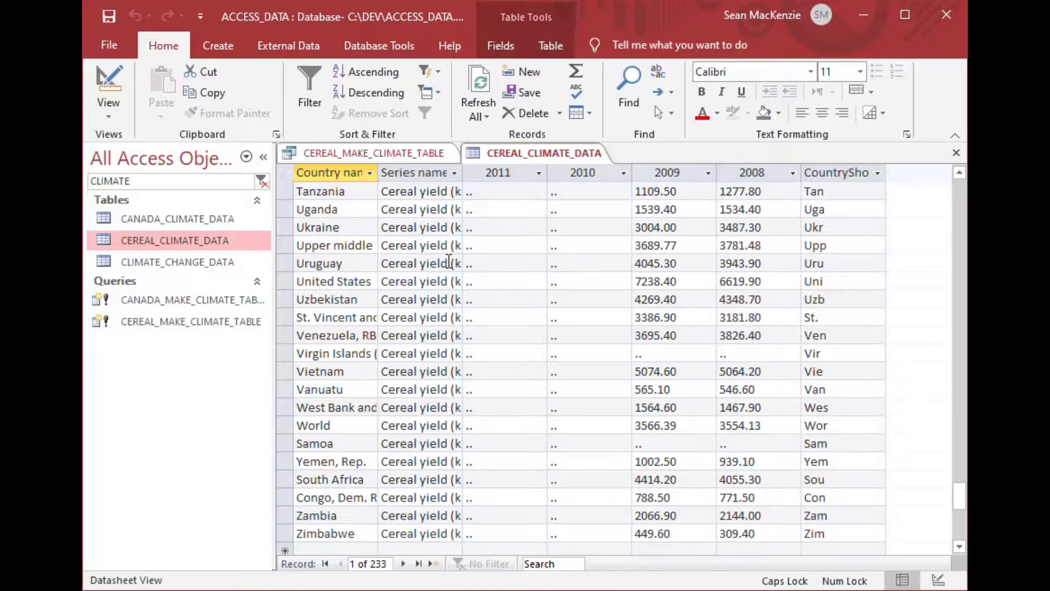
{"action": "scroll", "coordinate": [449, 262], "scroll_direction": "up", "scroll_amount": 20}
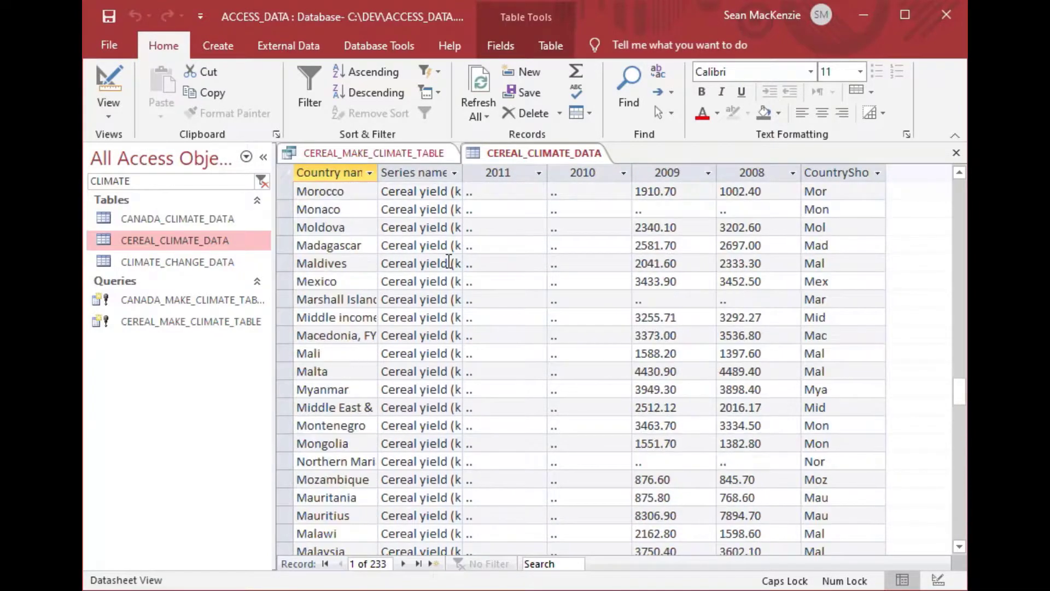
{"action": "scroll", "coordinate": [448, 262], "scroll_direction": "up", "scroll_amount": 20}
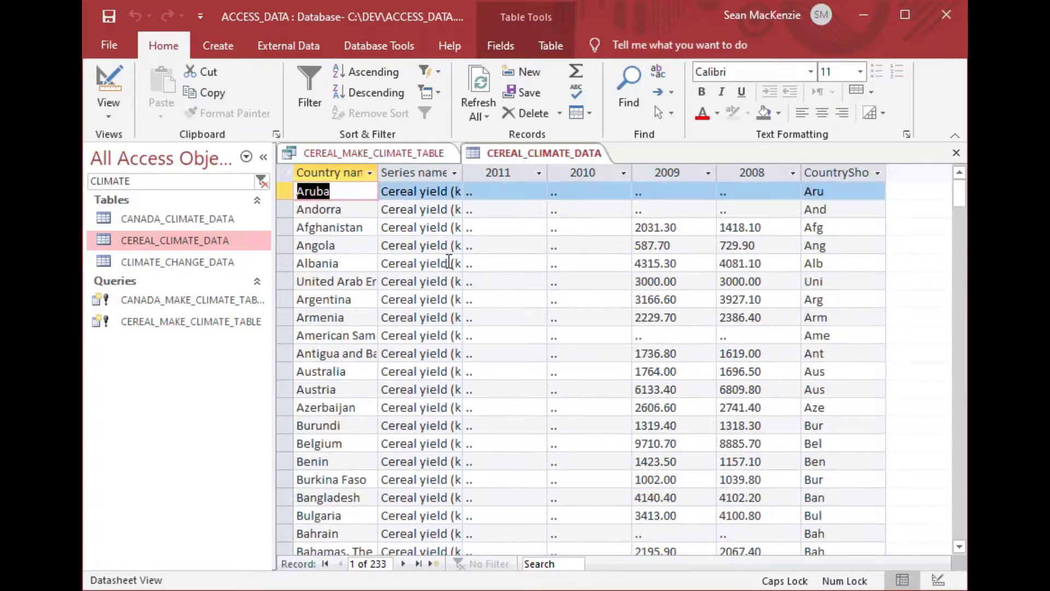